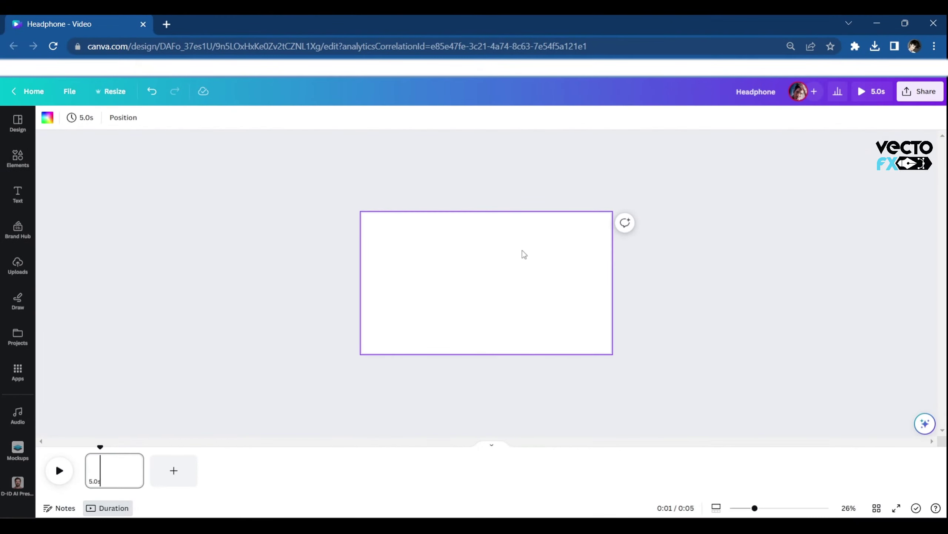
# Step: Set the blank page's background colour to Coral red (#ff5757)
pyautogui.click(47, 118)
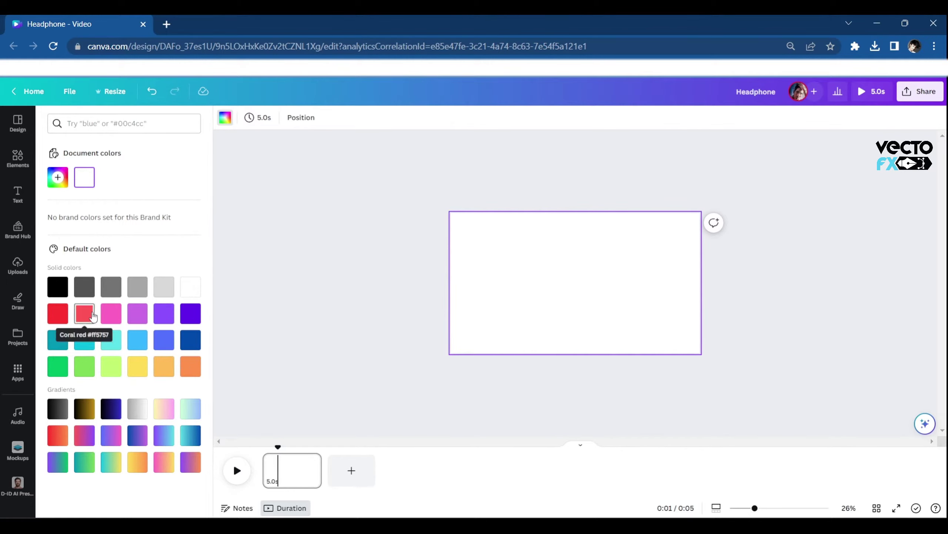
pyautogui.click(85, 313)
pyautogui.click(715, 309)
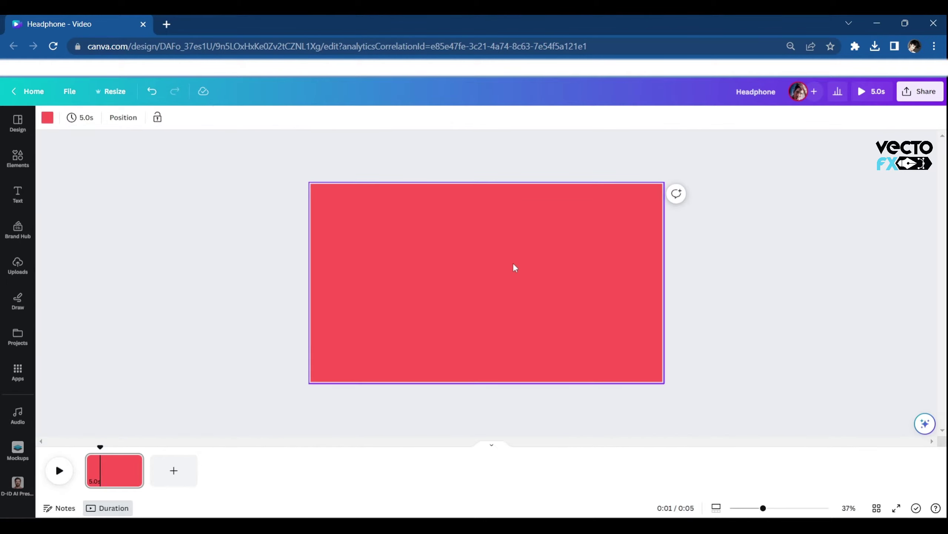
# Step: Add a heading text box to the page reading 'attention'
pyautogui.click(18, 194)
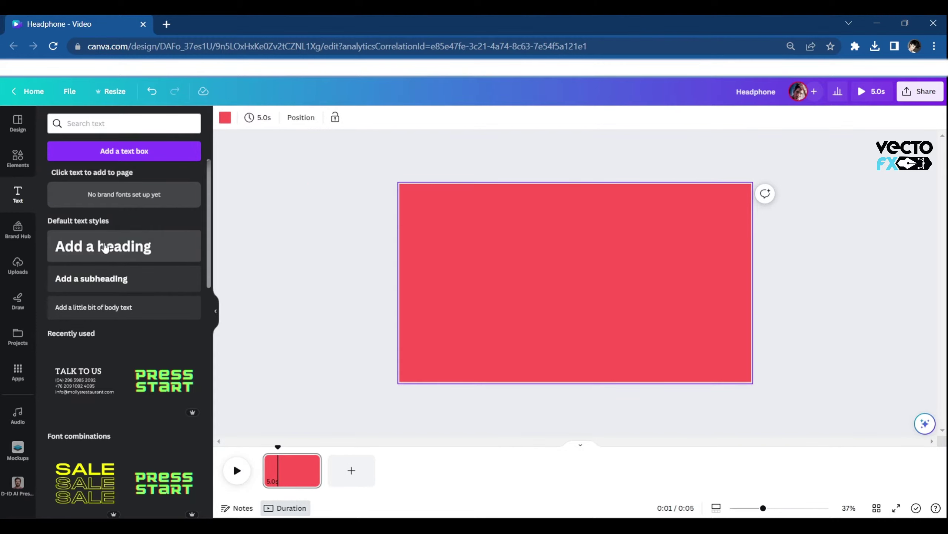
pyautogui.click(106, 246)
pyautogui.click(216, 311)
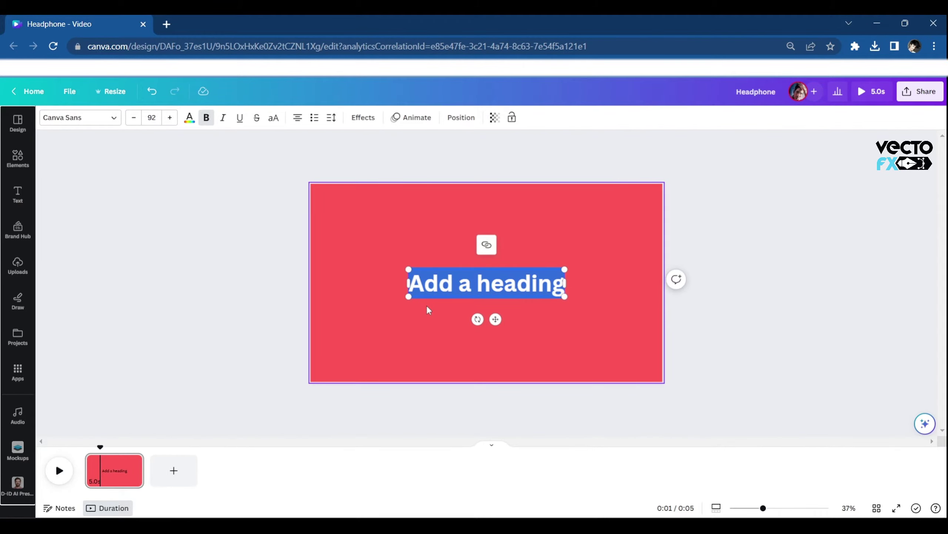
pyautogui.tripleClick(485, 277)
pyautogui.write('atte')
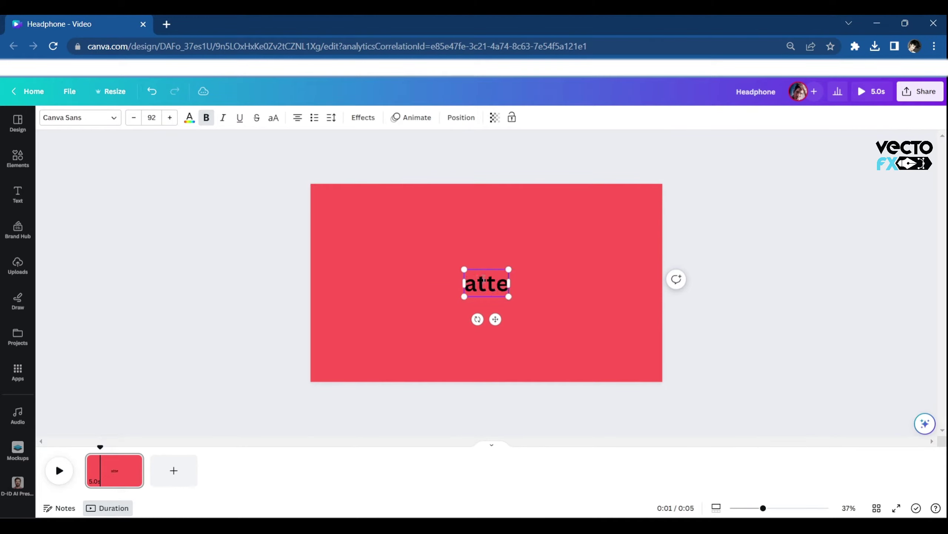
pyautogui.write('nti')
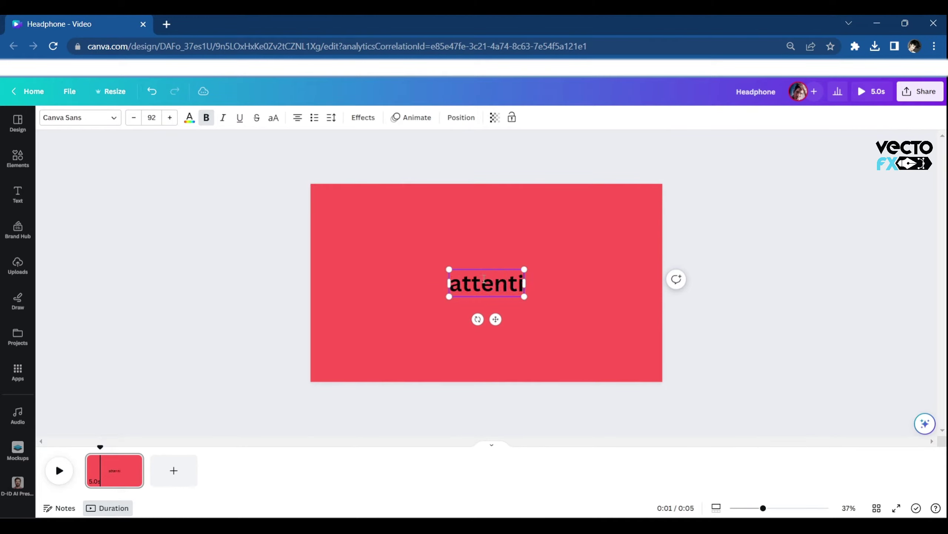
pyautogui.write('on')
pyautogui.click(626, 335)
pyautogui.click(486, 283)
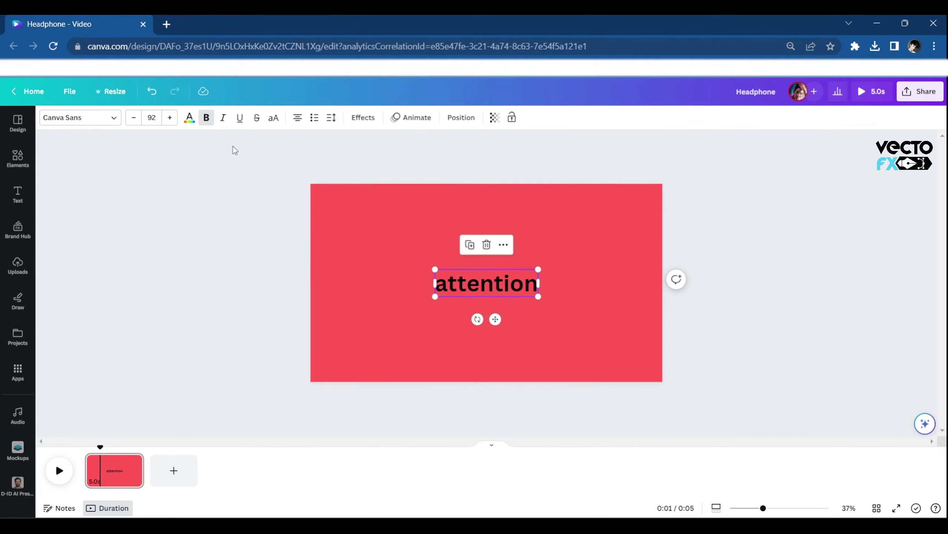
# Step: Make the heading uppercase black Anton, enlarge it to size 319 and centre it on the page
pyautogui.click(274, 118)
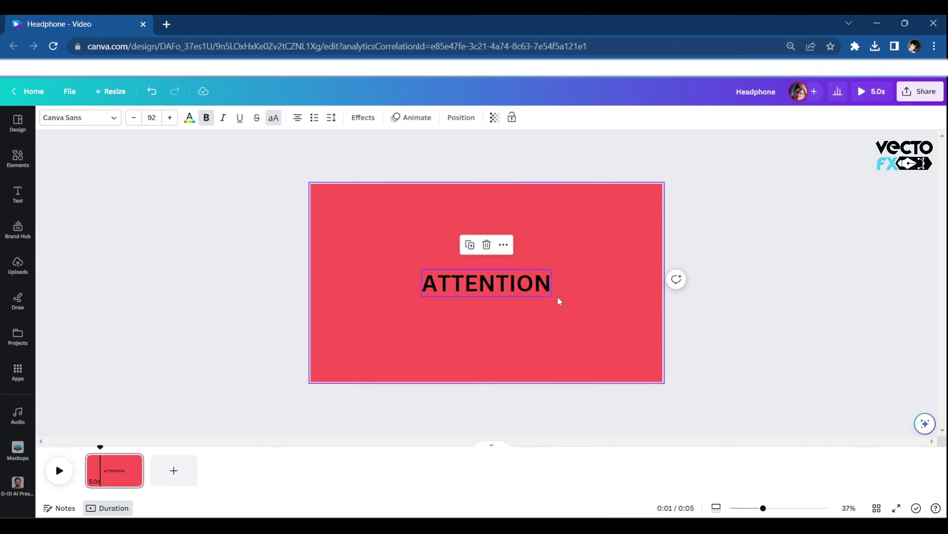
pyautogui.moveTo(552, 296); pyautogui.dragTo(593, 325)
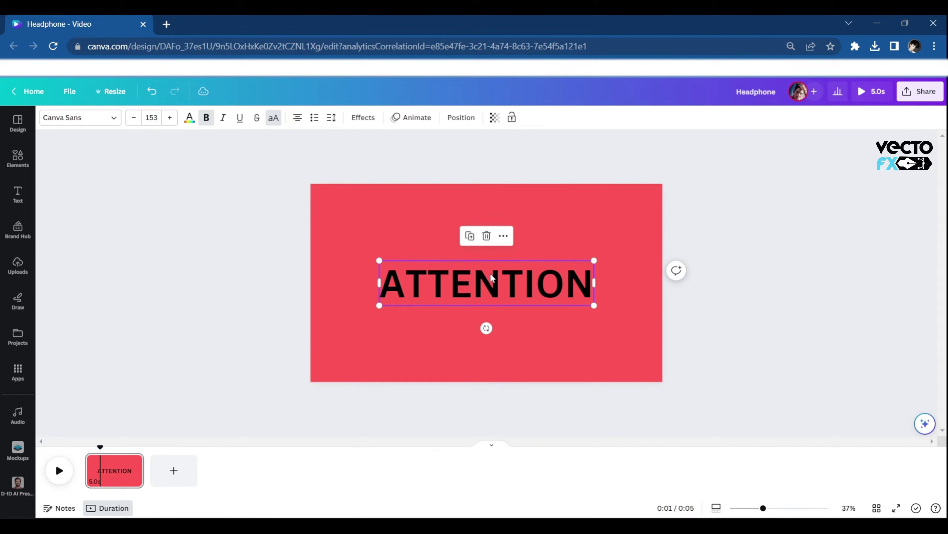
pyautogui.click(119, 118)
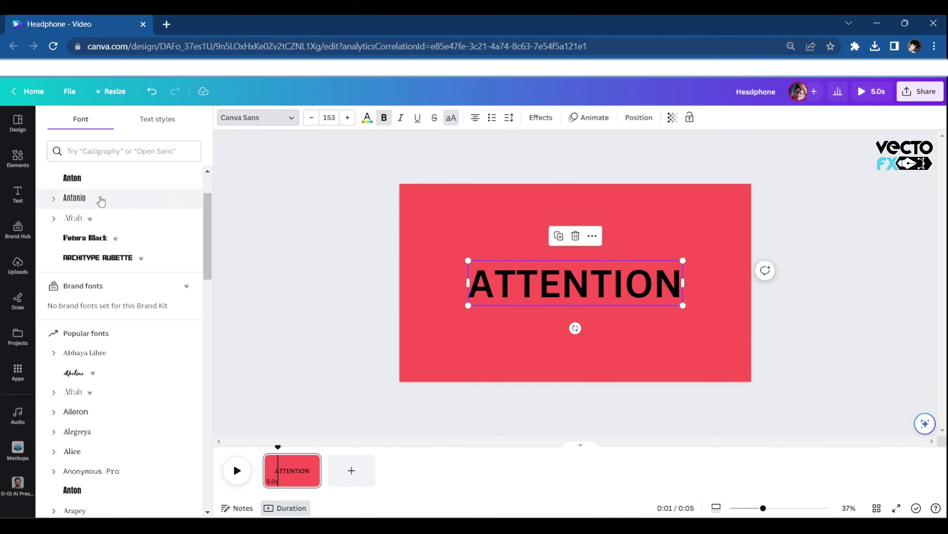
pyautogui.click(189, 183)
pyautogui.moveTo(646, 305); pyautogui.dragTo(723, 329)
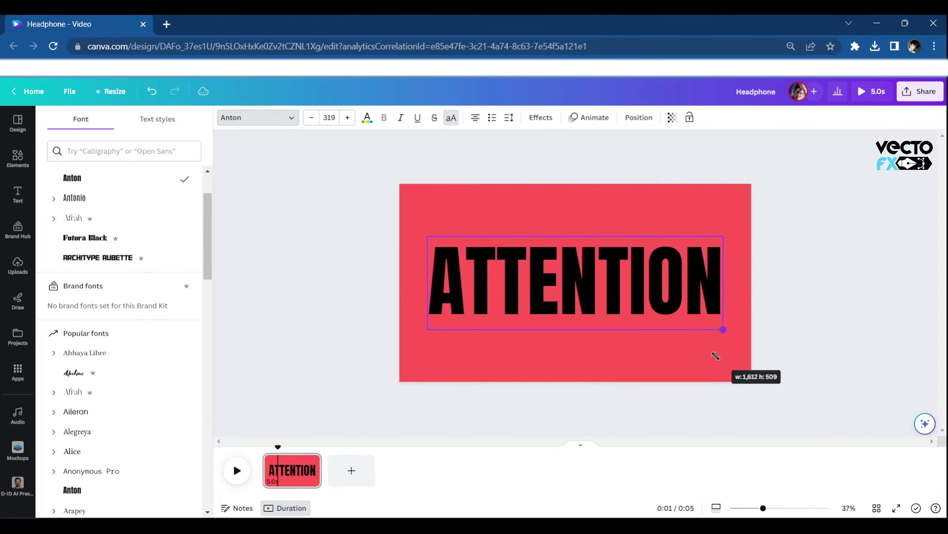
pyautogui.moveTo(546, 282); pyautogui.dragTo(544, 278)
pyautogui.click(712, 292)
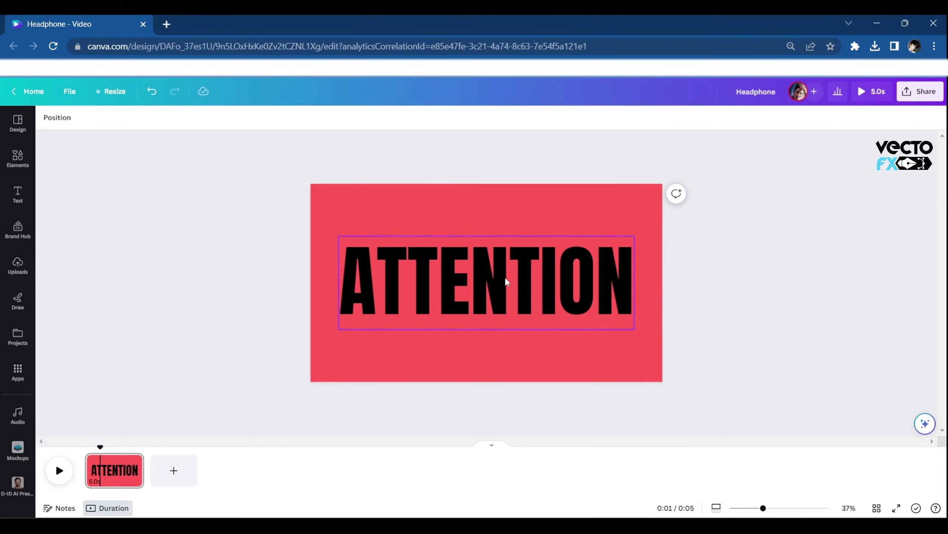
# Step: Set the download to PNG at 3,600 × 2,025 px with a transparent background
pyautogui.click(917, 96)
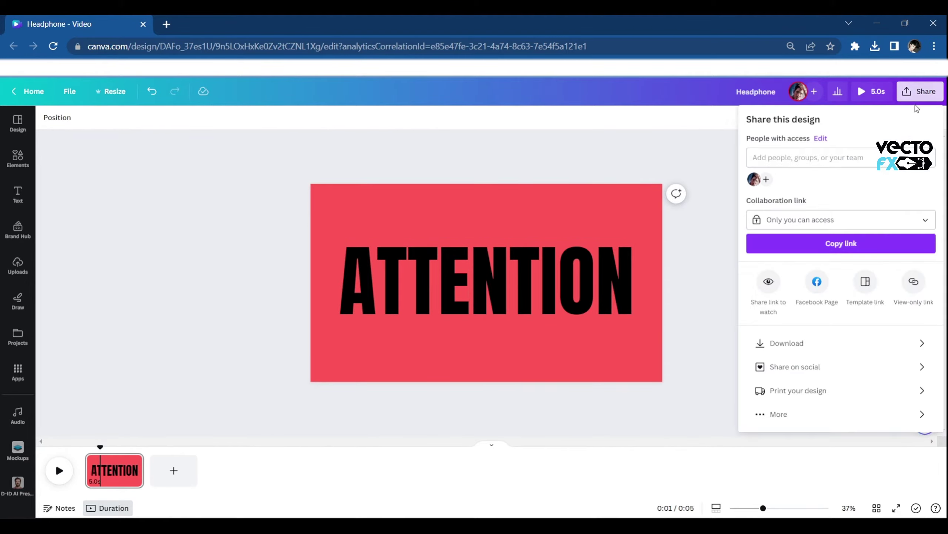
pyautogui.click(795, 343)
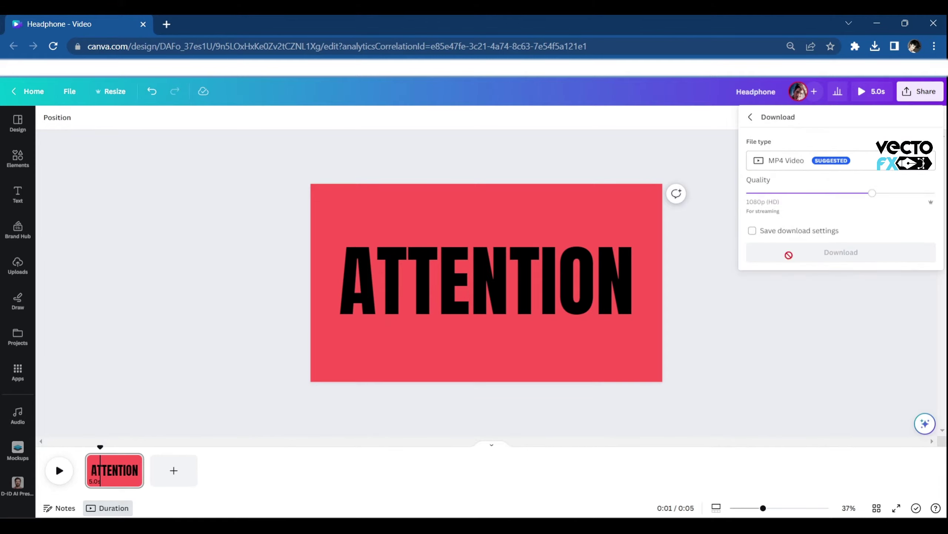
pyautogui.click(803, 161)
pyautogui.click(794, 219)
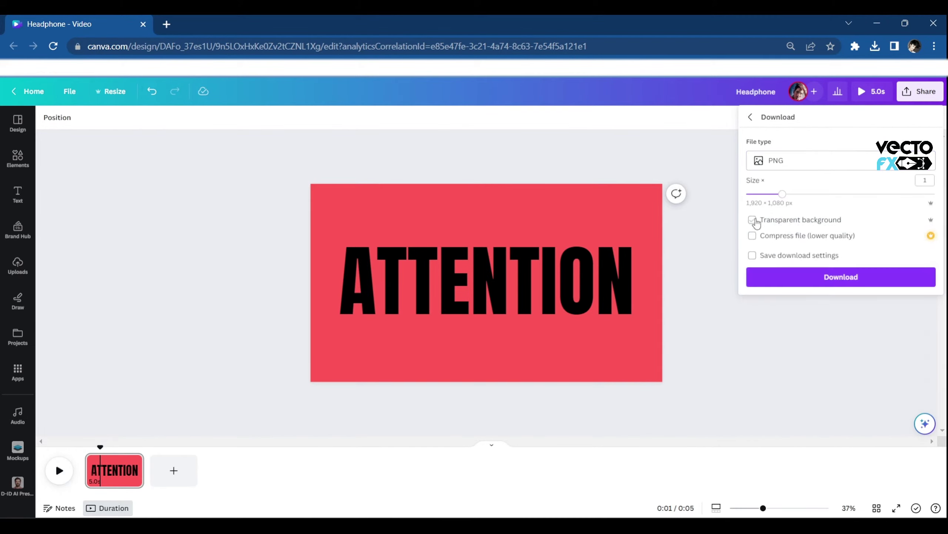
pyautogui.moveTo(790, 194); pyautogui.dragTo(846, 209)
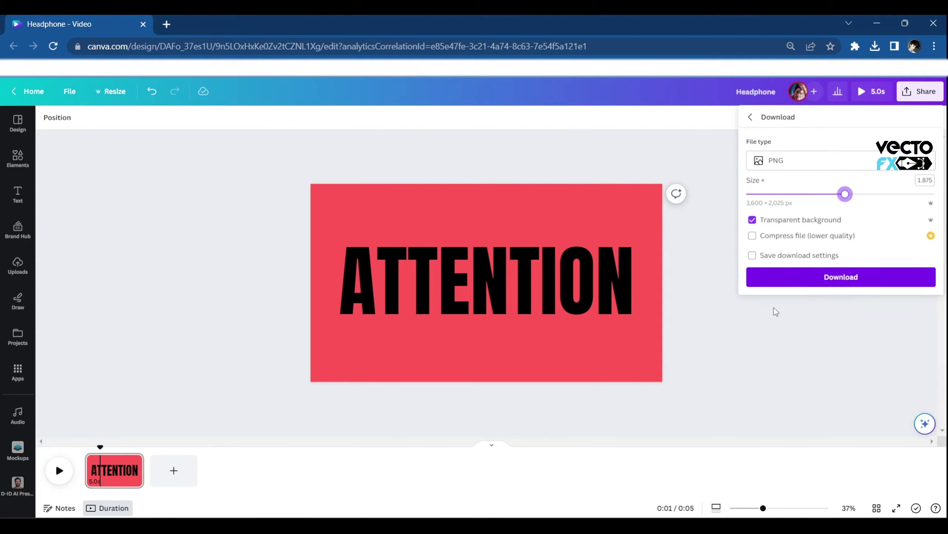
# Step: Download the PNG, then delete the ATTENTION heading from the page
pyautogui.click(692, 373)
pyautogui.click(509, 298)
pyautogui.press('Delete')
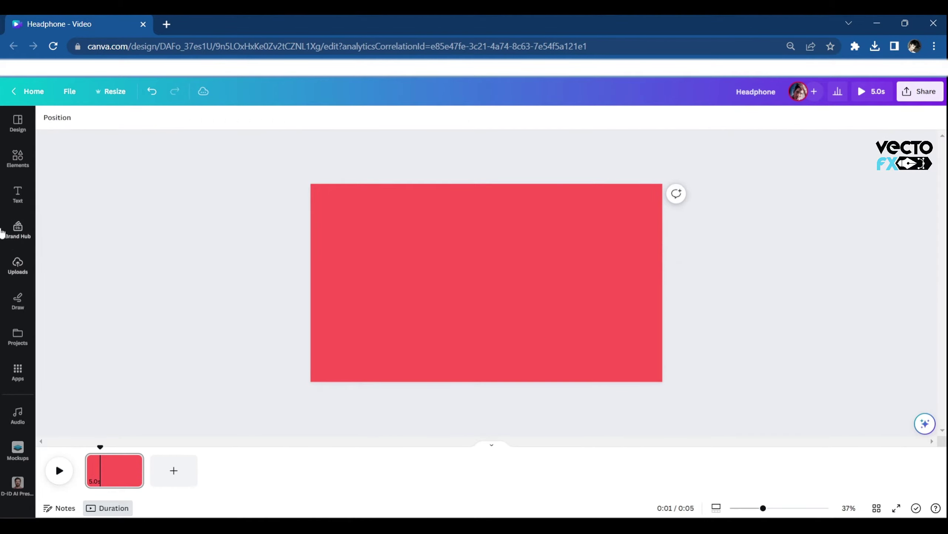
# Step: Add the uploaded ATTENTION PNG, crop it tightly around the lettering and centre it on the page
pyautogui.click(17, 265)
pyautogui.click(81, 219)
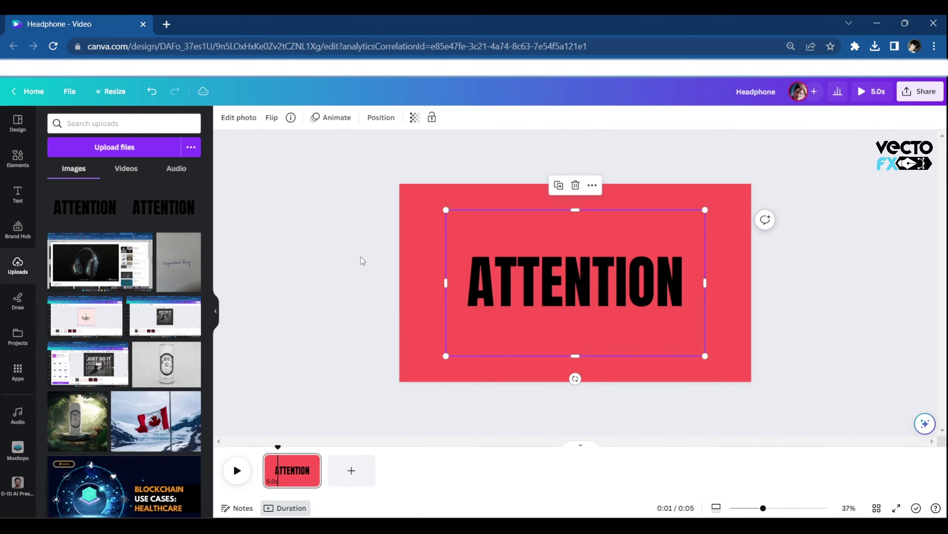
pyautogui.click(216, 311)
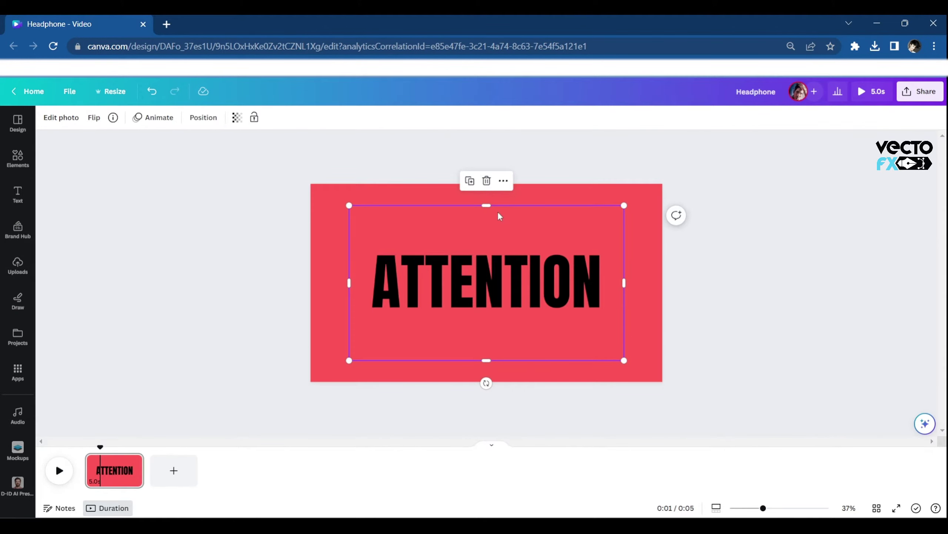
pyautogui.moveTo(488, 207); pyautogui.dragTo(486, 245)
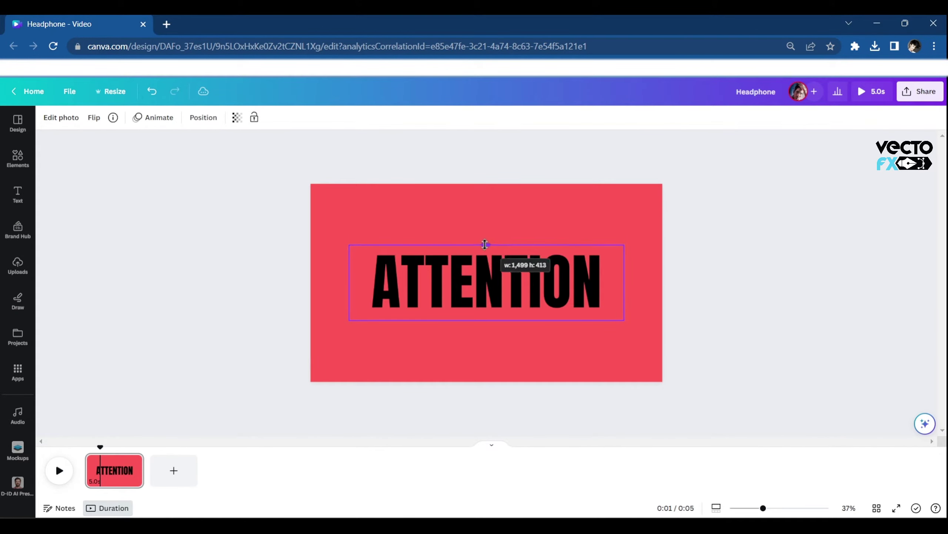
pyautogui.moveTo(624, 282); pyautogui.dragTo(614, 282)
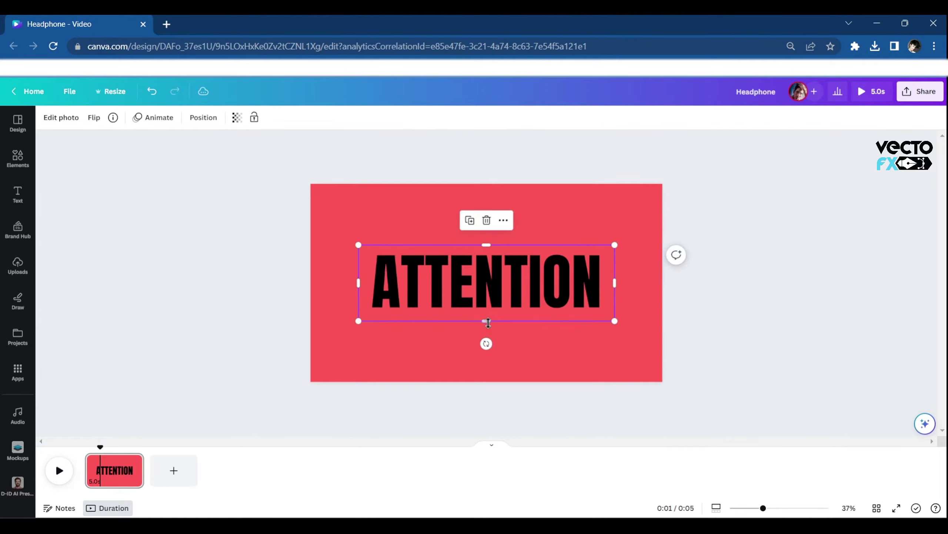
pyautogui.moveTo(486, 321); pyautogui.dragTo(489, 318)
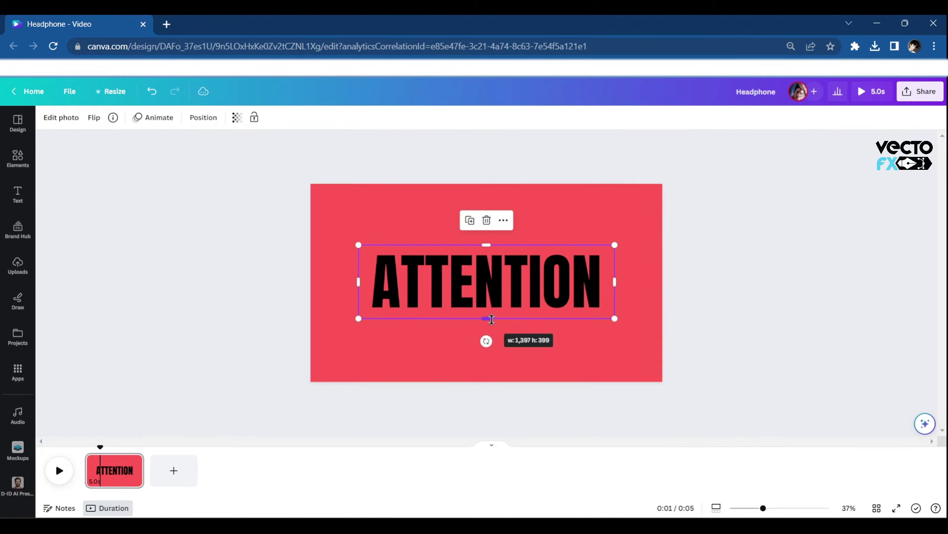
pyautogui.moveTo(505, 278); pyautogui.dragTo(505, 280)
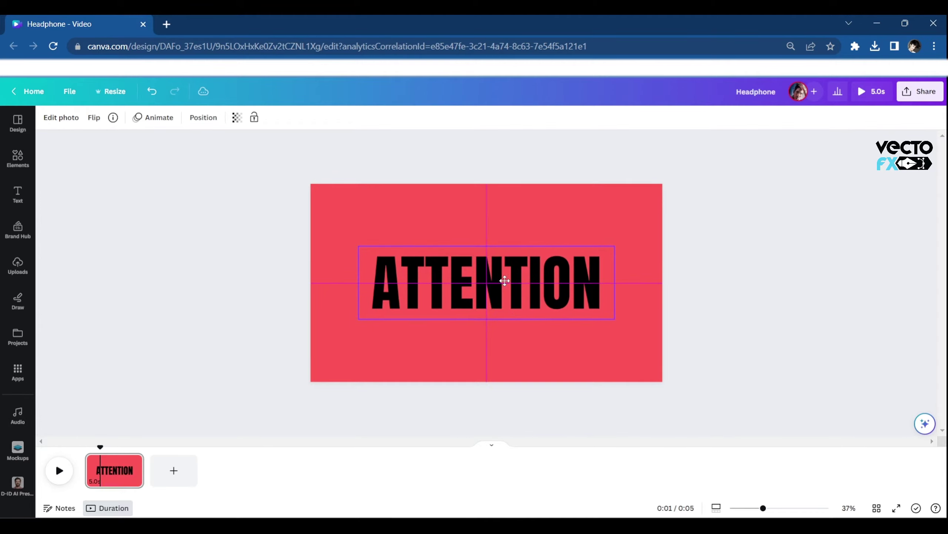
pyautogui.click(737, 325)
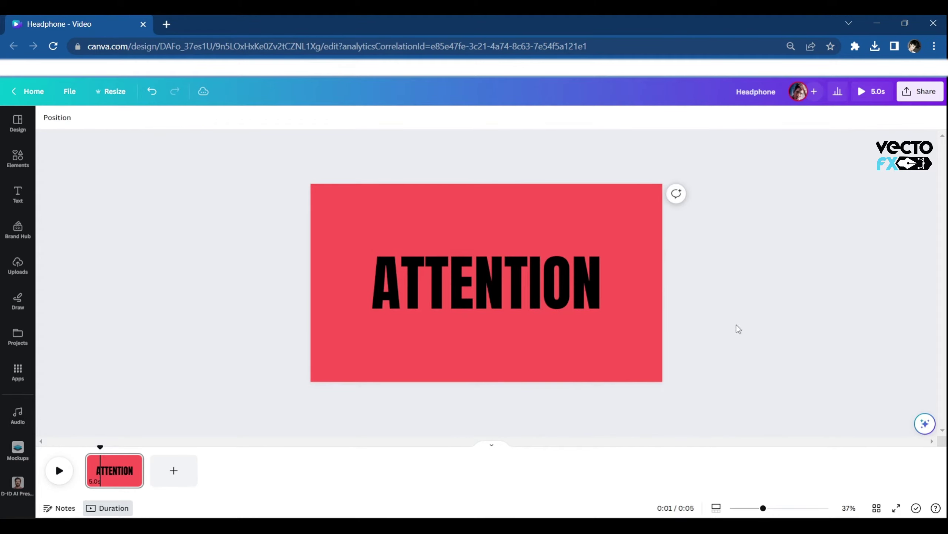
pyautogui.click(493, 266)
# Step: Duplicate the ATTENTION image layer and align the copy exactly over the original
pyautogui.click(203, 117)
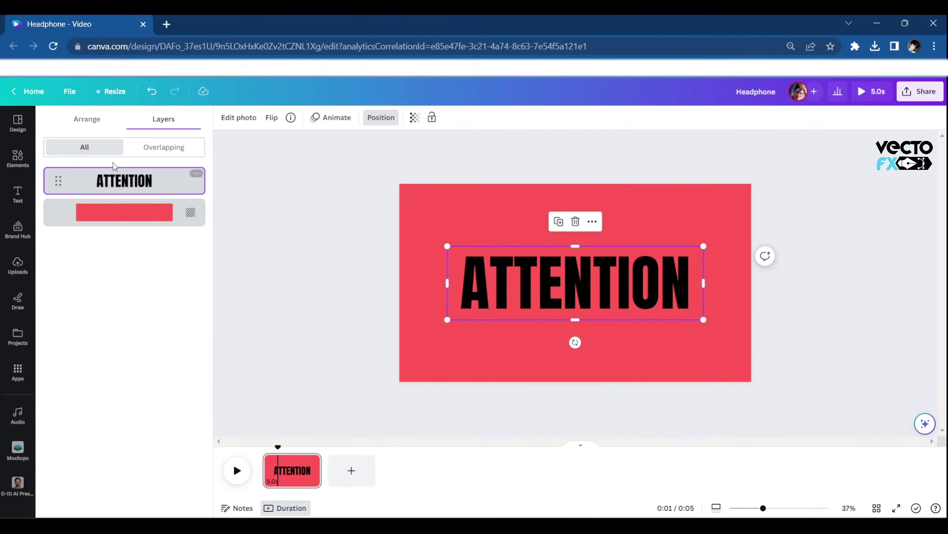
pyautogui.moveTo(124, 181)
pyautogui.click(196, 173)
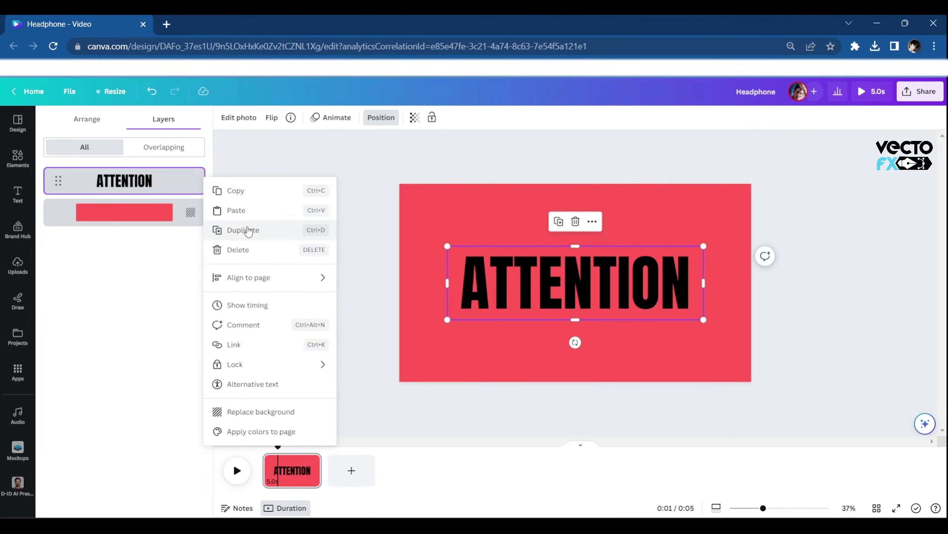
pyautogui.click(248, 230)
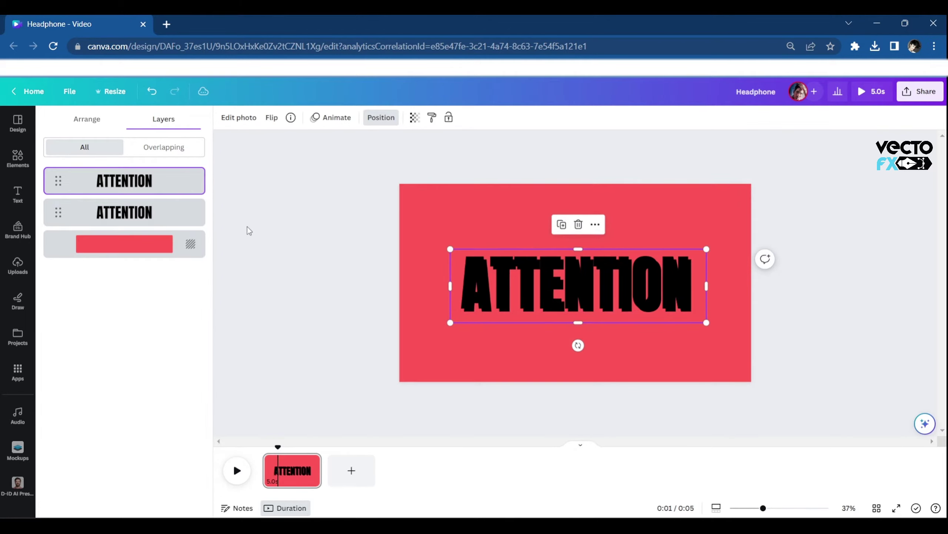
pyautogui.keyDown('ctrl'); pyautogui.scroll(5, 575, 272); pyautogui.keyUp('ctrl')
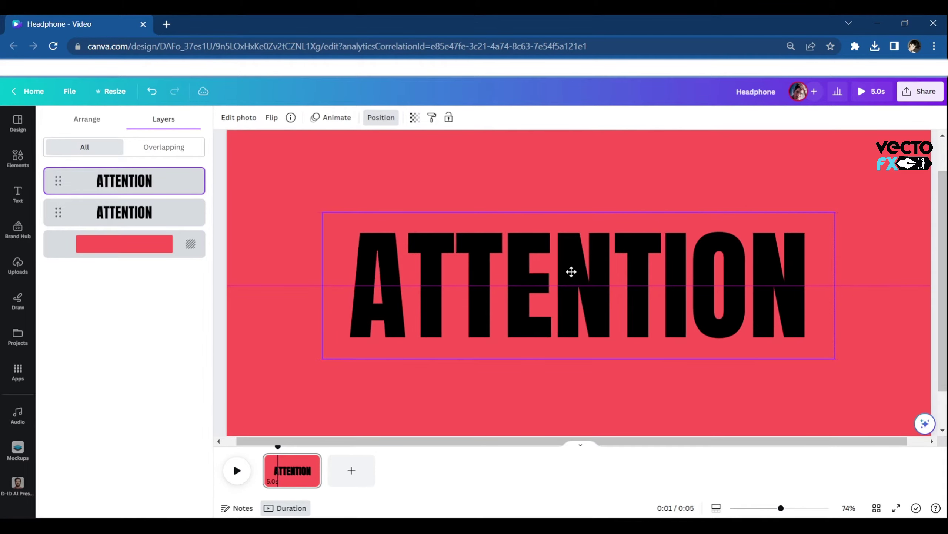
pyautogui.moveTo(575, 273); pyautogui.dragTo(569, 272)
pyautogui.keyDown('ctrl'); pyautogui.scroll(-2, 575, 275); pyautogui.keyUp('ctrl')
pyautogui.keyDown('ctrl'); pyautogui.scroll(-3, 575, 275); pyautogui.keyUp('ctrl')
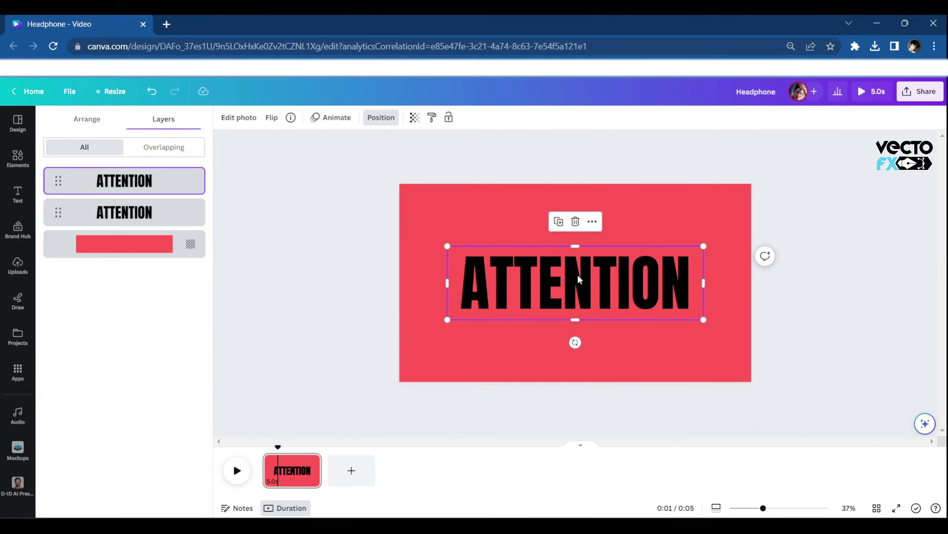
pyautogui.keyDown('shift'); pyautogui.click(127, 214); pyautogui.keyUp('shift')
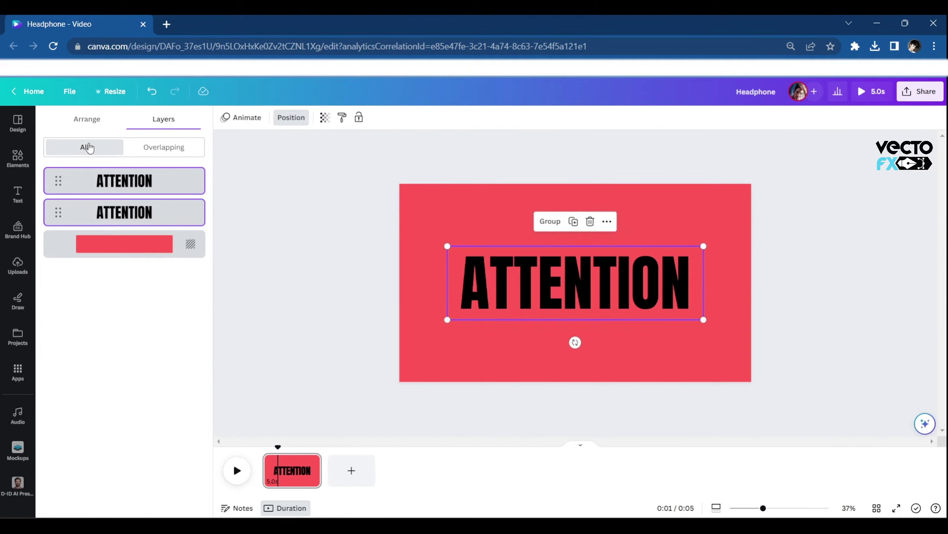
pyautogui.click(625, 332)
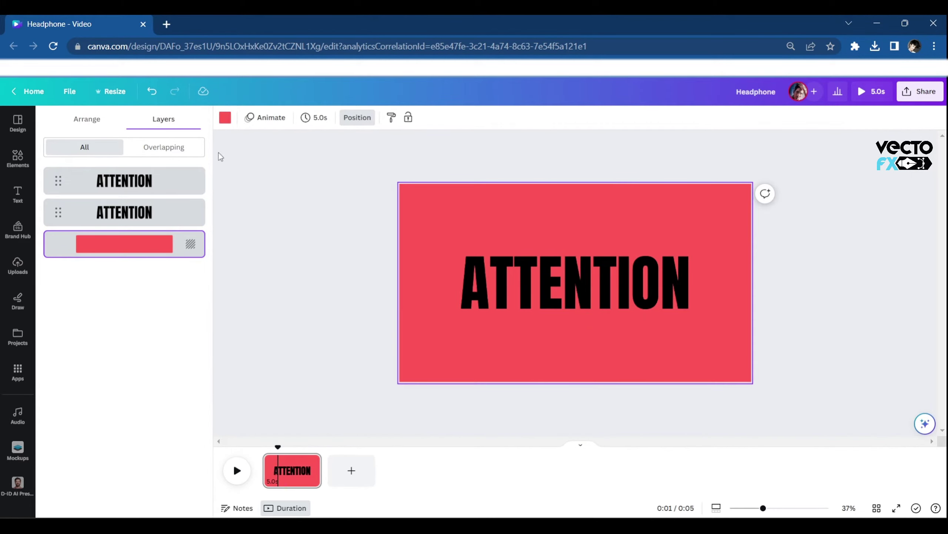
pyautogui.click(360, 118)
# Step: Crop the upper ATTENTION copy so only the top half of the word remains
pyautogui.click(552, 291)
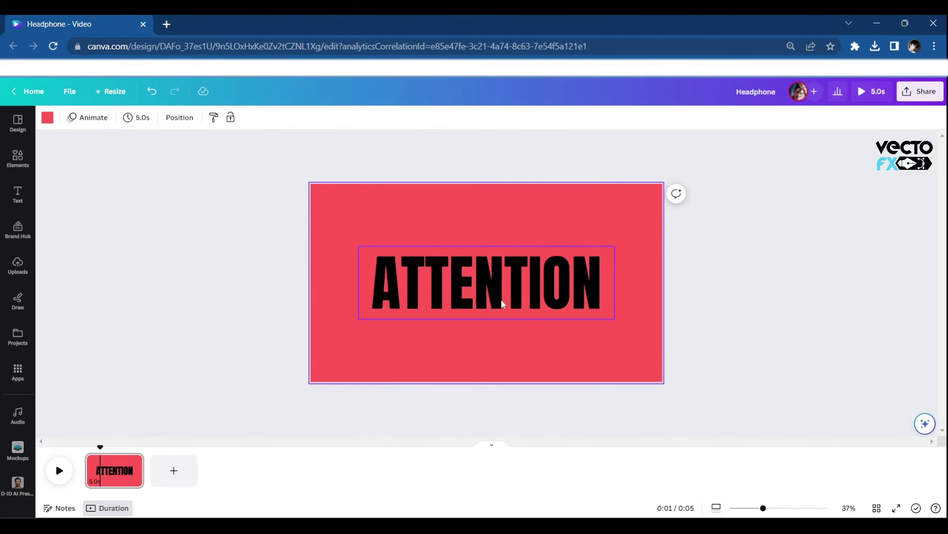
pyautogui.moveTo(487, 247); pyautogui.dragTo(486, 282)
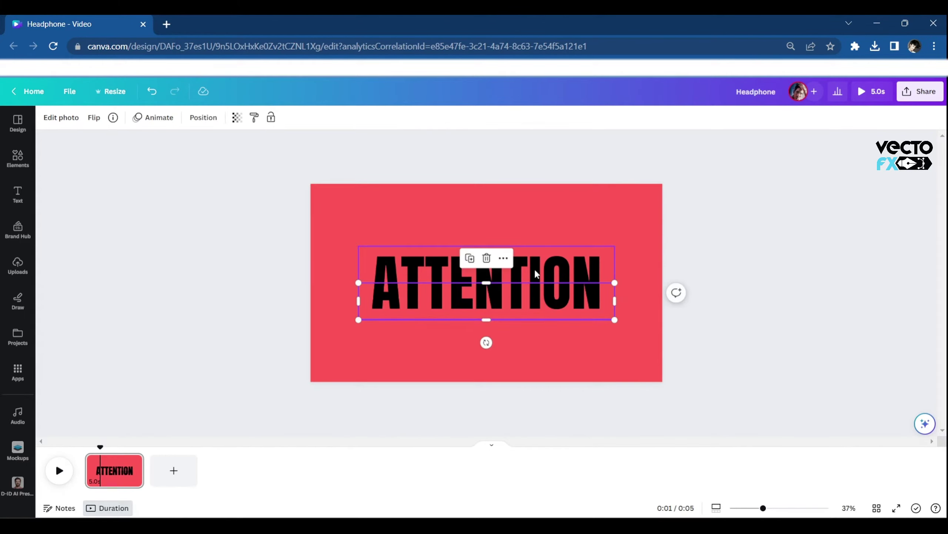
pyautogui.moveTo(486, 283); pyautogui.dragTo(489, 283)
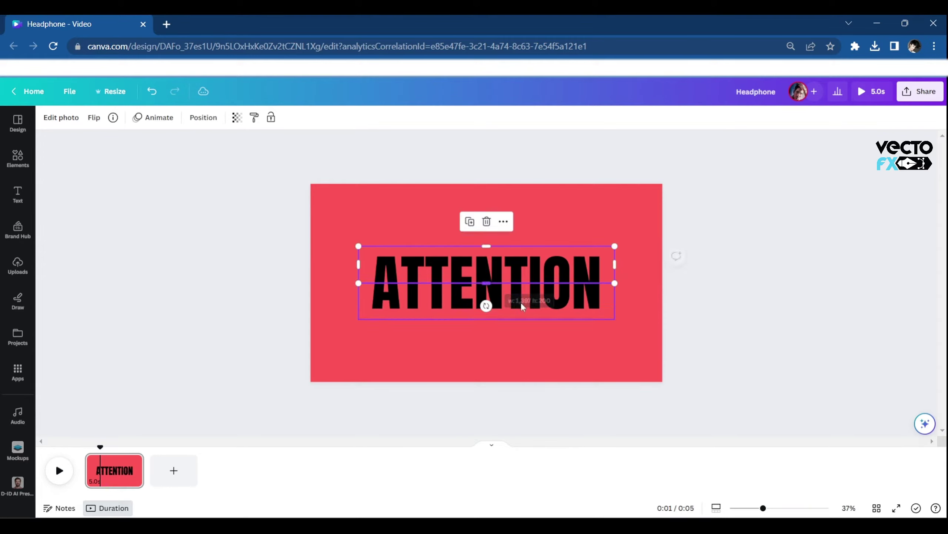
pyautogui.click(726, 299)
pyautogui.scroll(3, 429, 259)
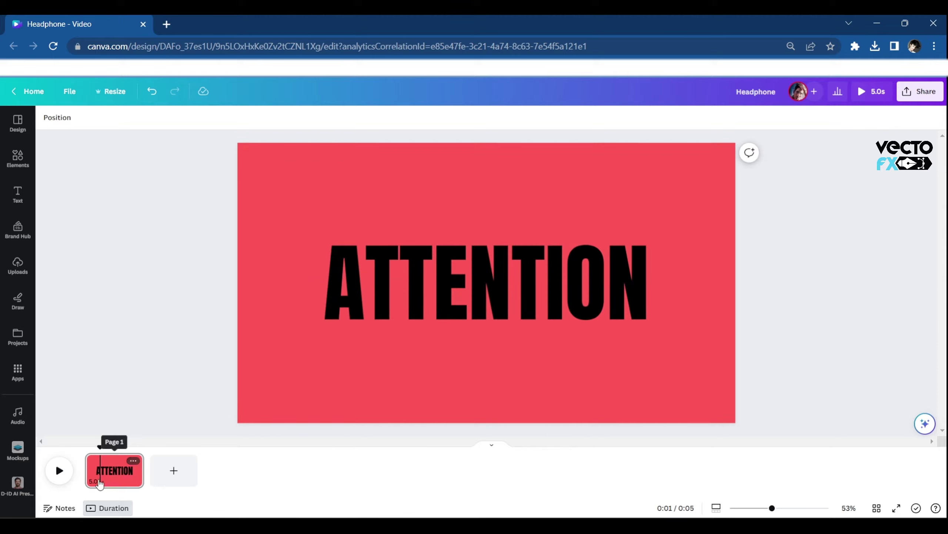
# Step: Set the first page's duration to 1.5 s and bring up its page thumbnail menu
pyautogui.click(92, 482)
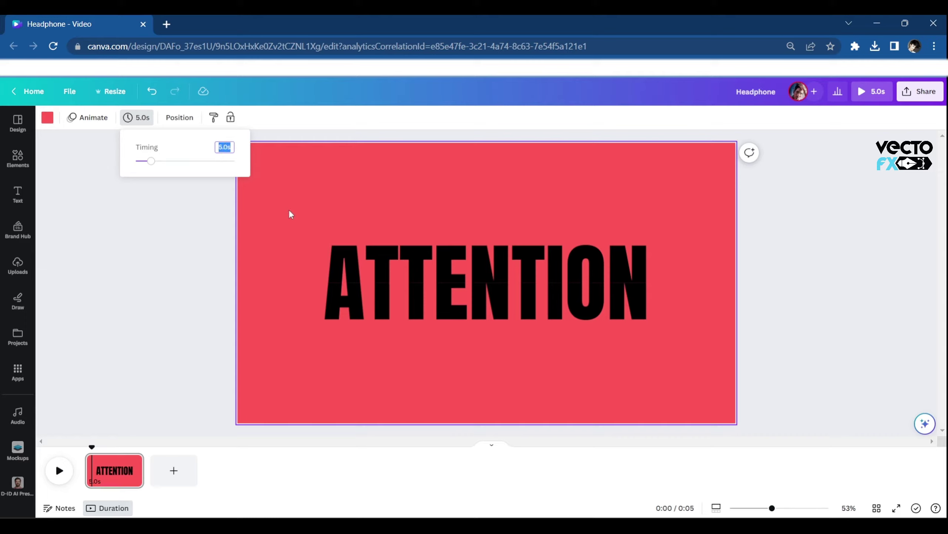
pyautogui.write('1.5')
pyautogui.press('Return')
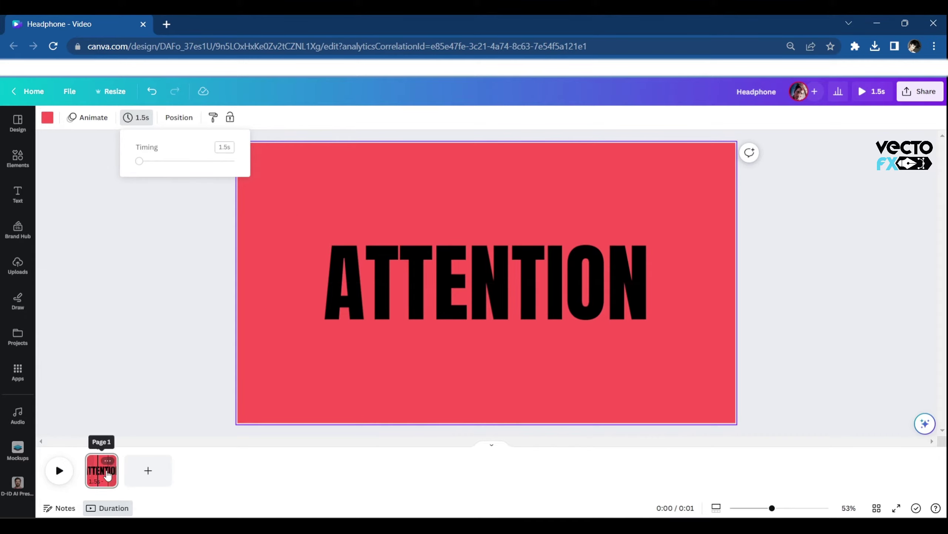
pyautogui.rightClick(107, 470)
# Step: Duplicate the page and move its ATTENTION halves to the top and bottom edges
pyautogui.click(153, 326)
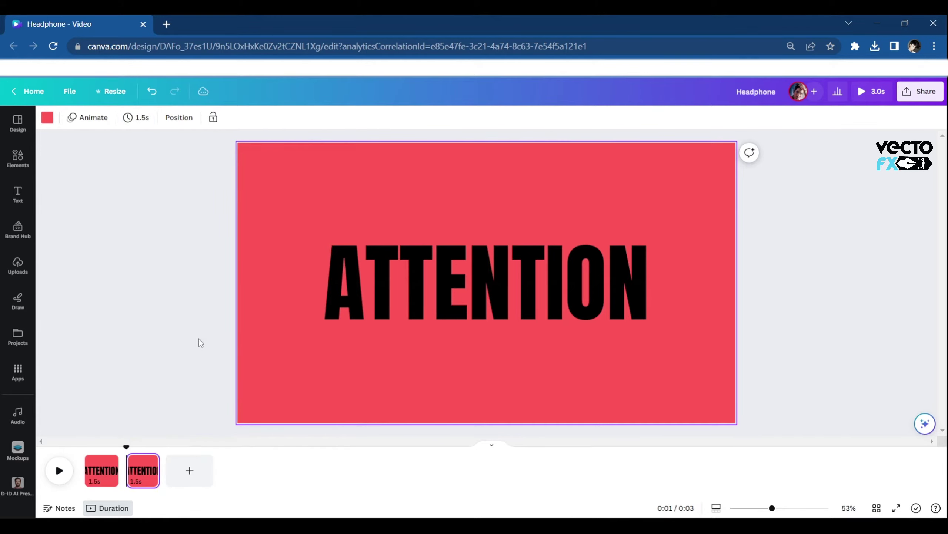
pyautogui.click(508, 254)
pyautogui.moveTo(534, 265); pyautogui.dragTo(533, 139)
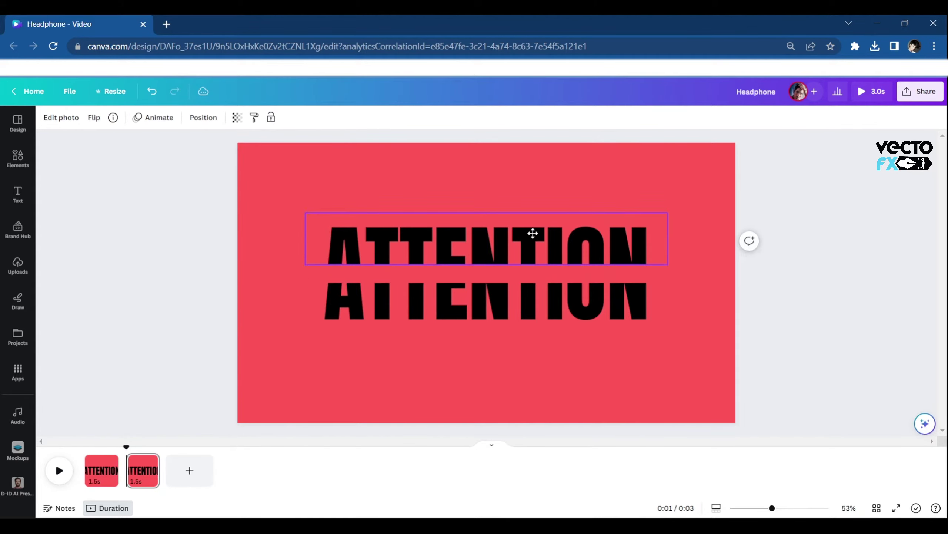
pyautogui.moveTo(572, 290); pyautogui.dragTo(569, 415)
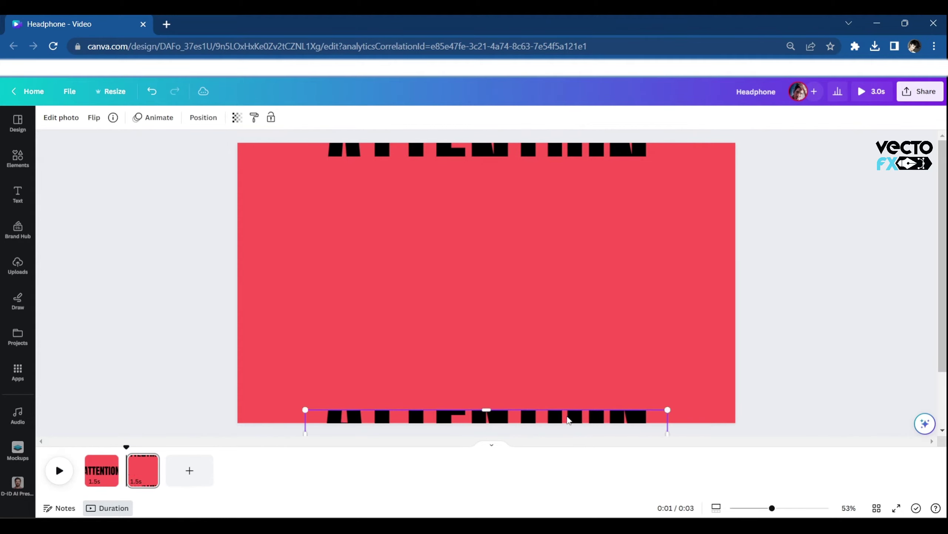
# Step: Add a dark square from Elements and stretch it into a wide rectangle across the middle
pyautogui.click(18, 158)
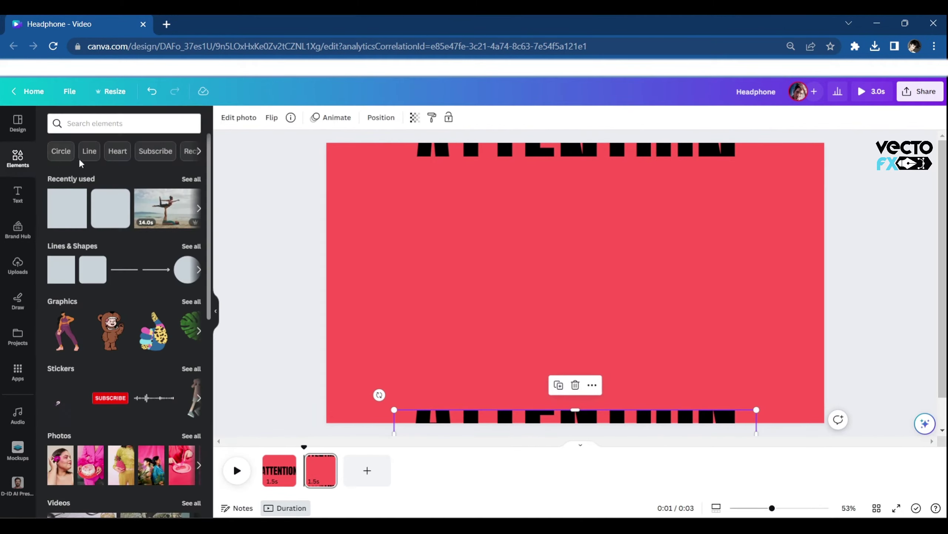
pyautogui.click(61, 269)
pyautogui.moveTo(616, 282); pyautogui.dragTo(781, 282)
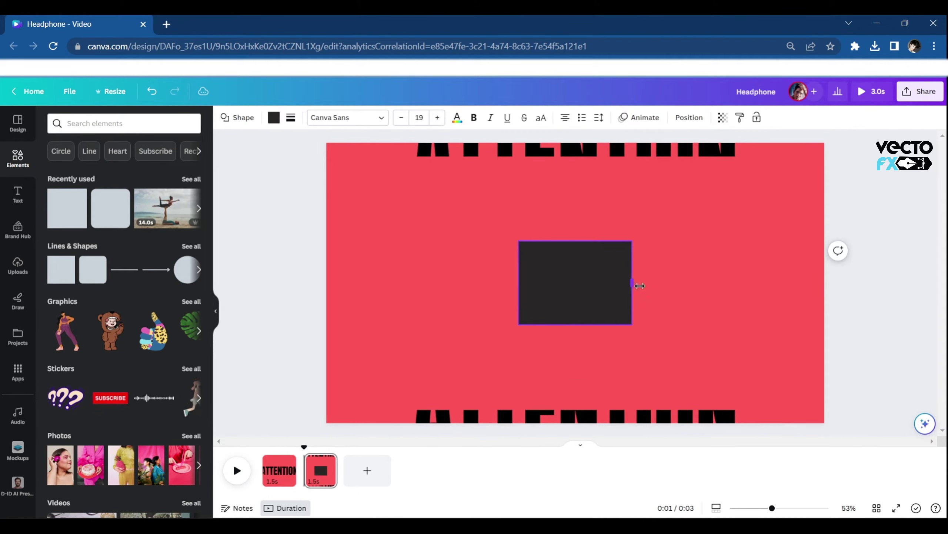
pyautogui.moveTo(578, 243); pyautogui.dragTo(577, 194)
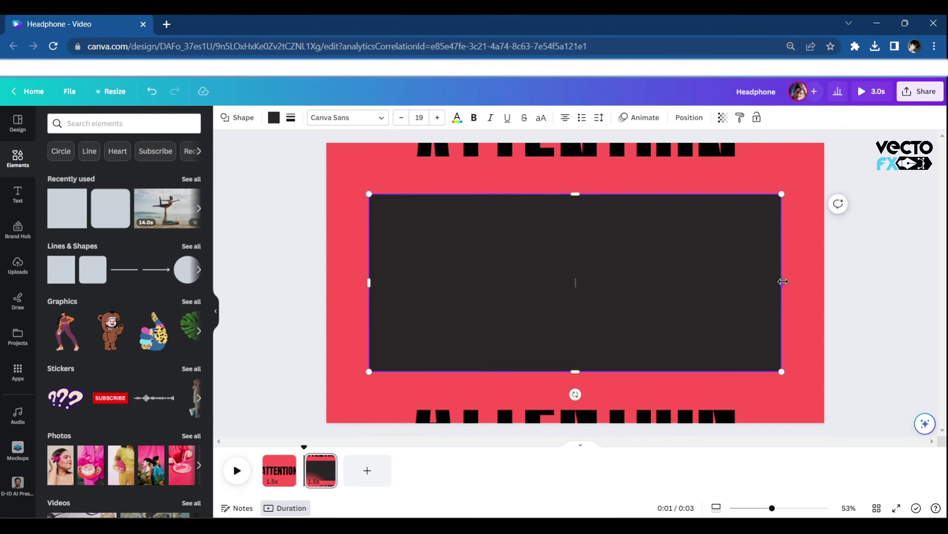
pyautogui.moveTo(781, 283); pyautogui.dragTo(791, 287)
pyautogui.keyDown('ctrl'); pyautogui.scroll(-2, 655, 272); pyautogui.keyUp('ctrl')
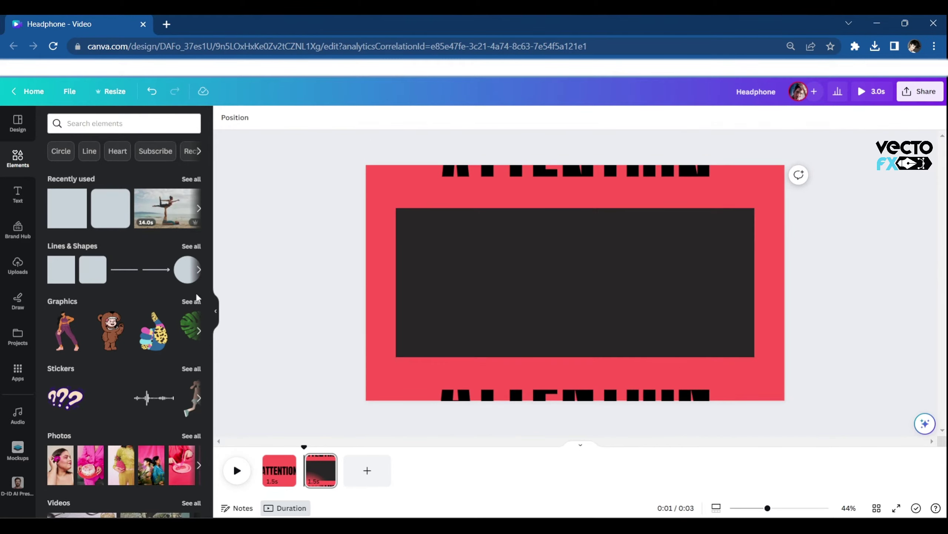
# Step: Add a subheading reading 'All the people' on the dark rectangle
pyautogui.click(17, 194)
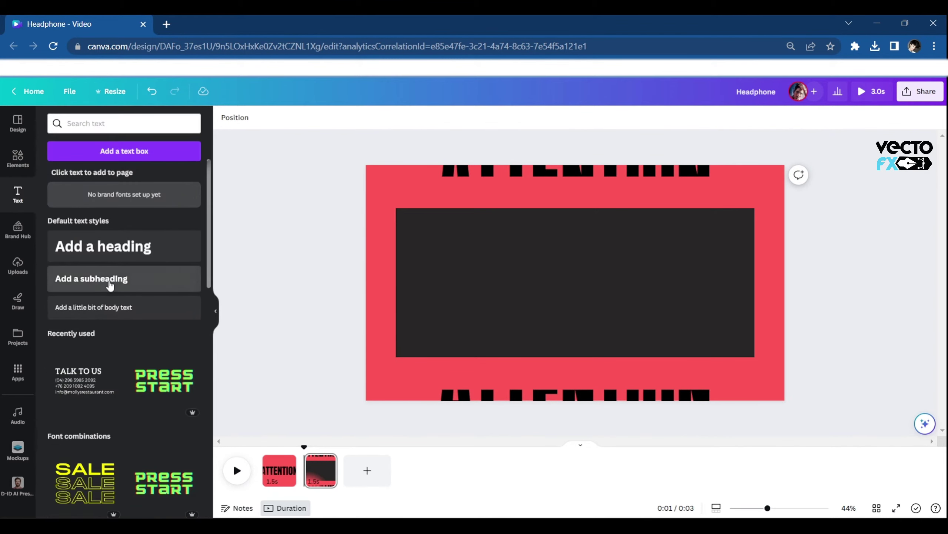
pyautogui.click(100, 279)
pyautogui.click(849, 333)
pyautogui.doubleClick(611, 286)
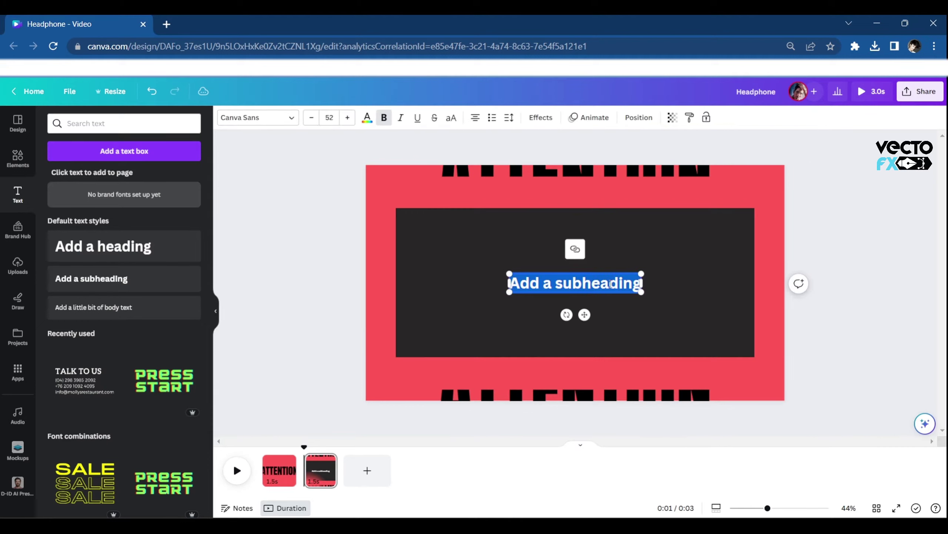
pyautogui.press('BackSpace')
pyautogui.write('l the')
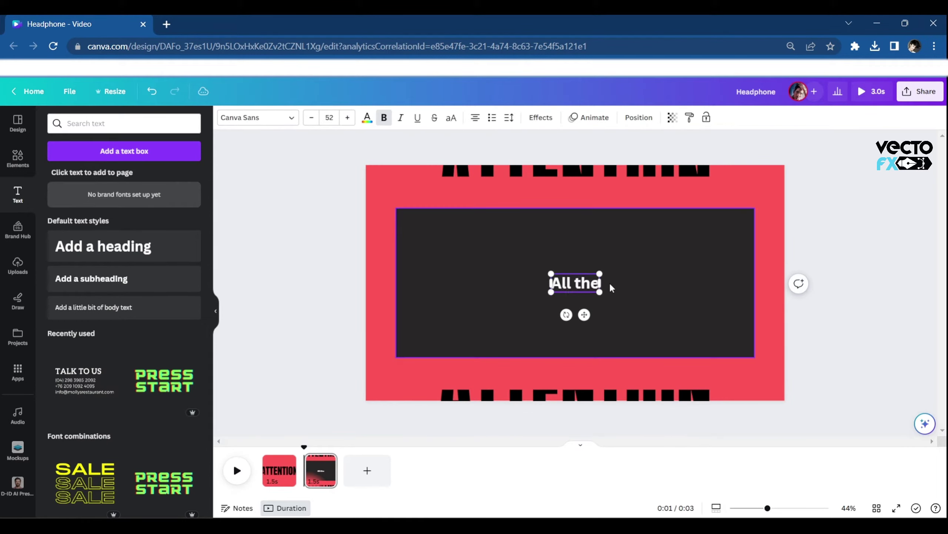
pyautogui.write(' peopl')
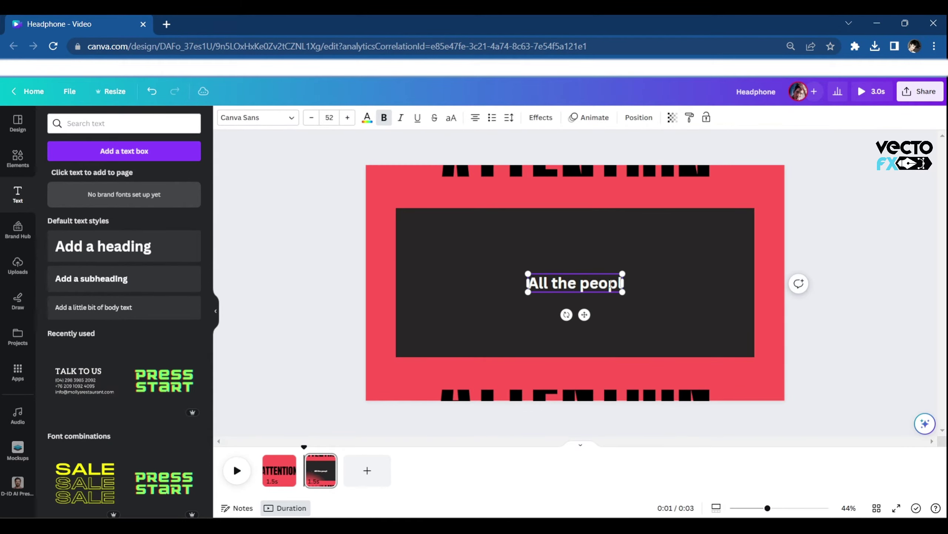
pyautogui.write('e')
pyautogui.click(891, 345)
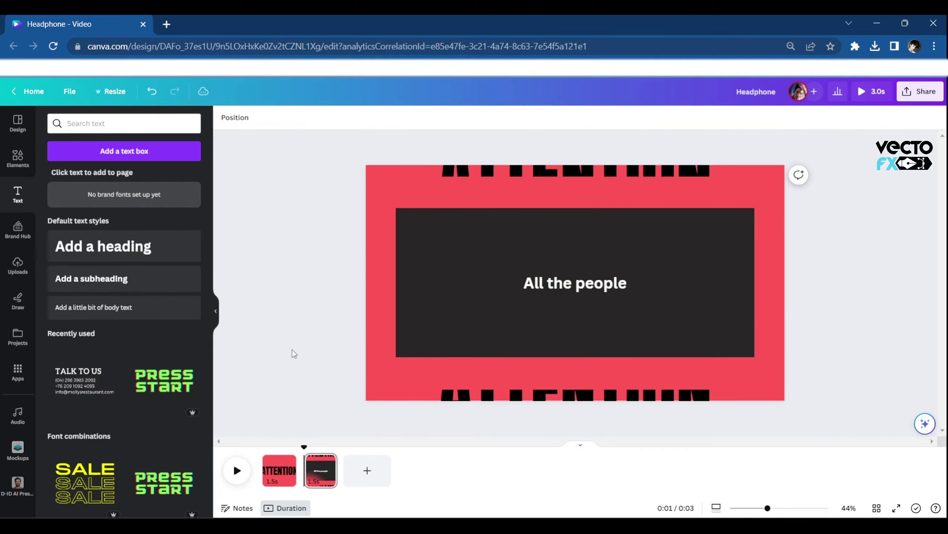
pyautogui.click(216, 311)
# Step: Set the ALL THE PEOPLE text to Code Pro at size 138, centred on the rectangle
pyautogui.click(492, 278)
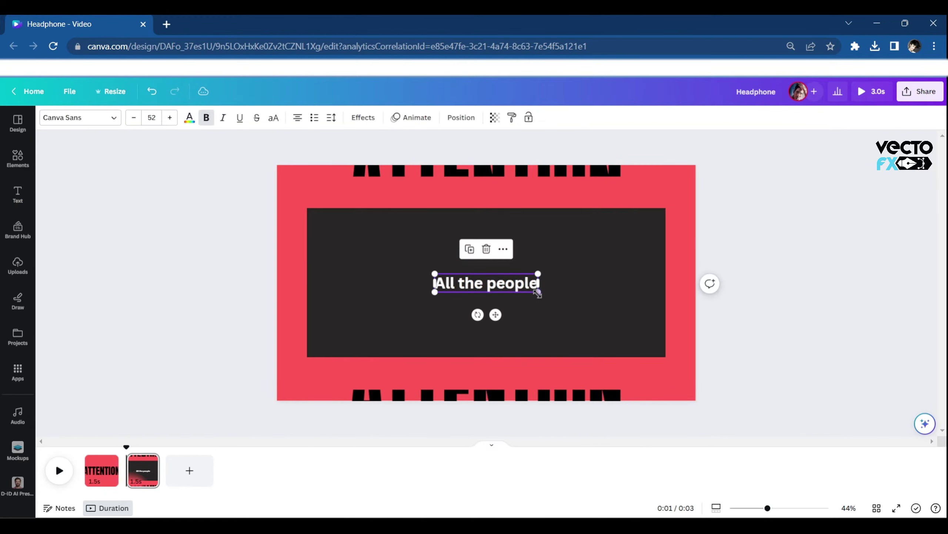
pyautogui.moveTo(538, 292); pyautogui.dragTo(598, 336)
pyautogui.click(80, 117)
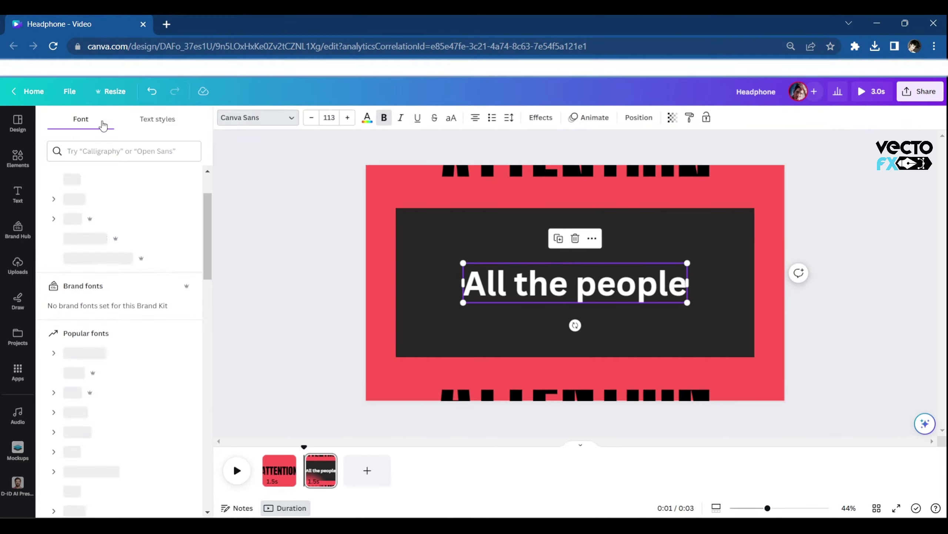
pyautogui.click(120, 350)
pyautogui.scroll(-1, 124, 376)
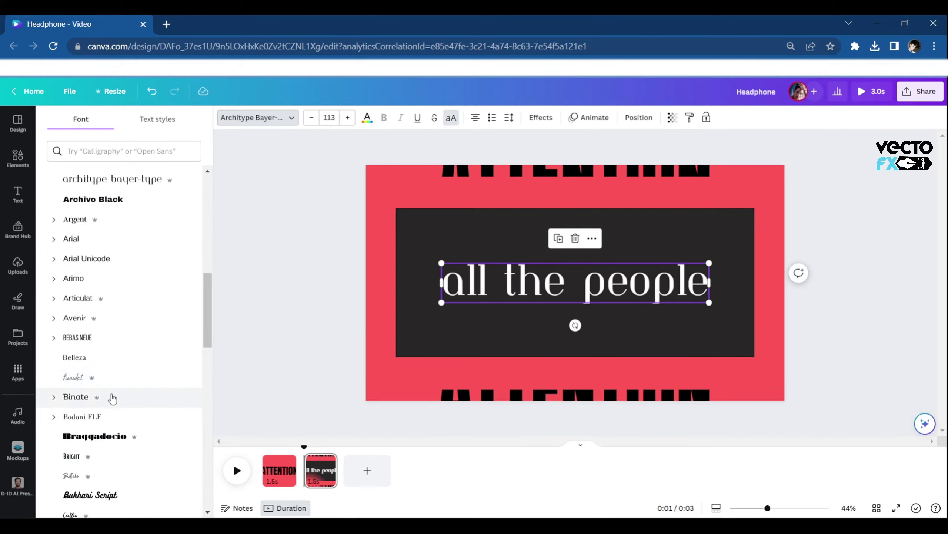
pyautogui.scroll(-3, 114, 429)
pyautogui.scroll(-2, 118, 421)
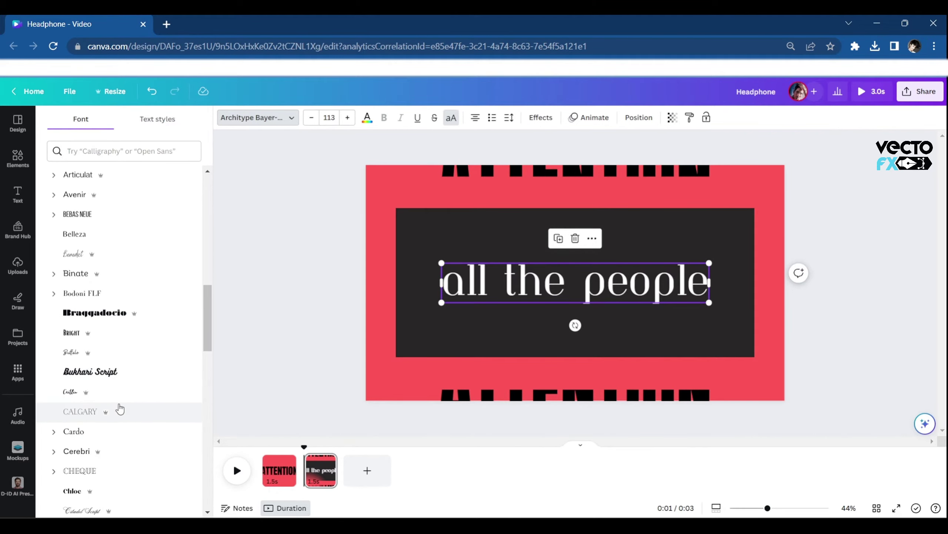
pyautogui.scroll(-4, 119, 433)
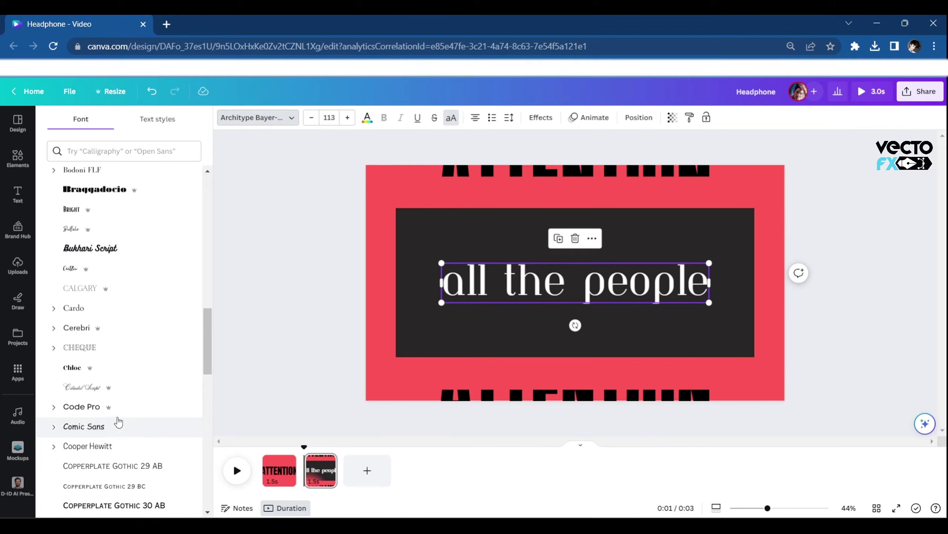
pyautogui.click(116, 408)
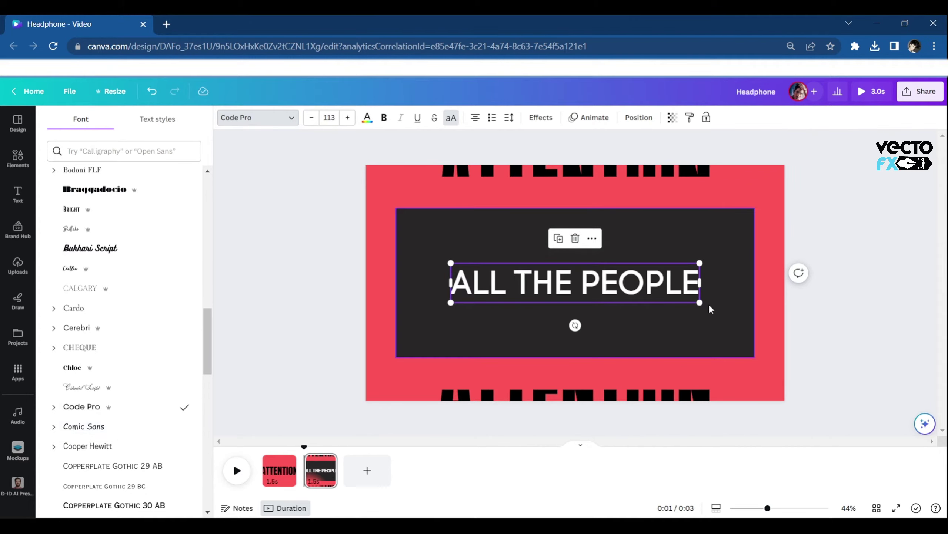
pyautogui.moveTo(700, 303); pyautogui.dragTo(755, 319)
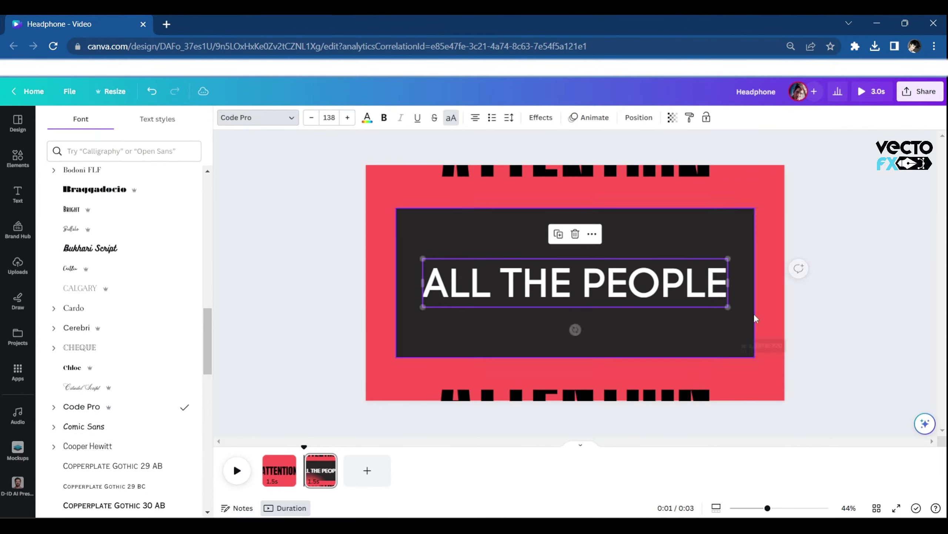
pyautogui.click(676, 329)
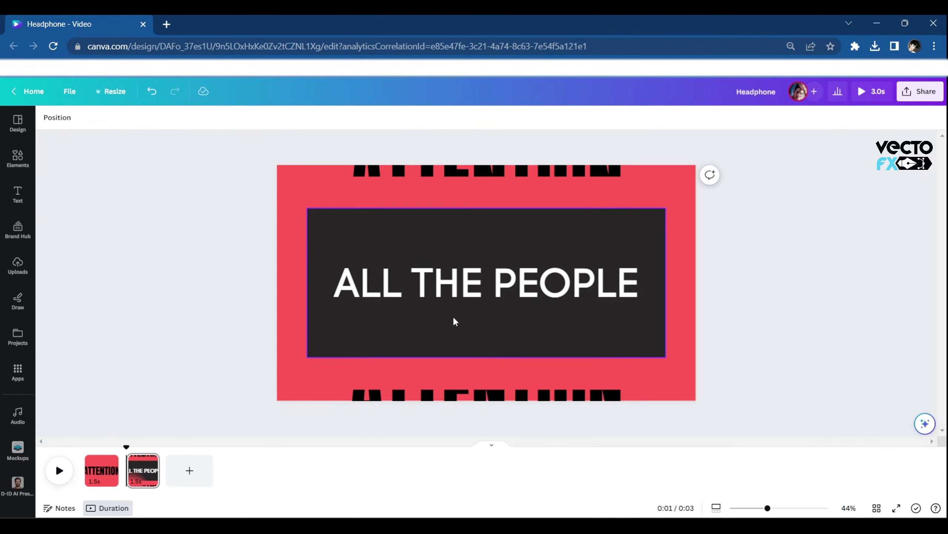
# Step: Group the dark rectangle with the ALL THE PEOPLE text and paste a copy onto page 1
pyautogui.click(458, 346)
pyautogui.click(463, 284)
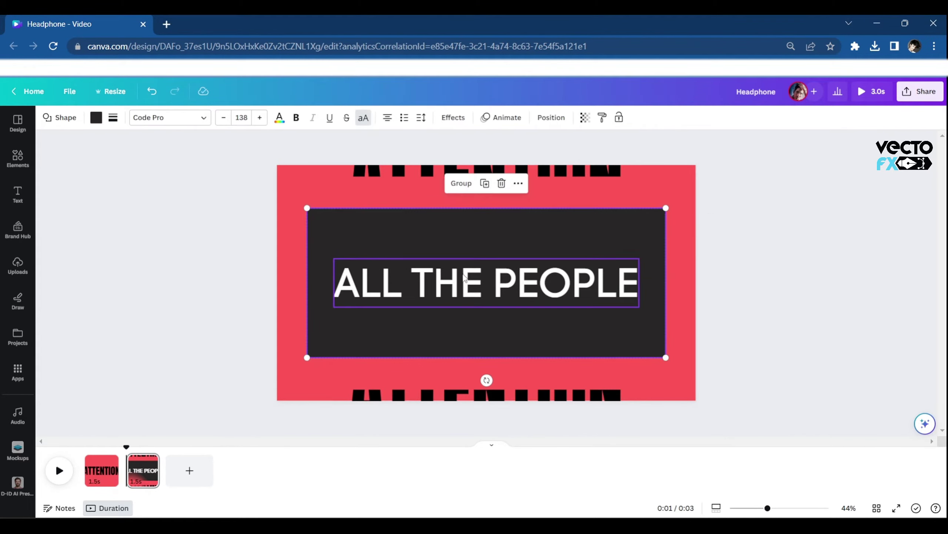
pyautogui.click(457, 184)
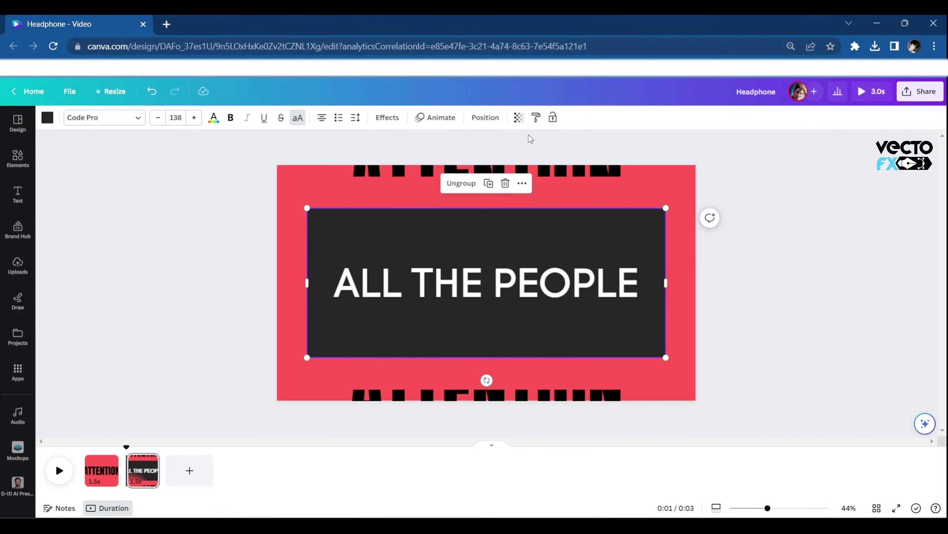
pyautogui.rightClick(473, 291)
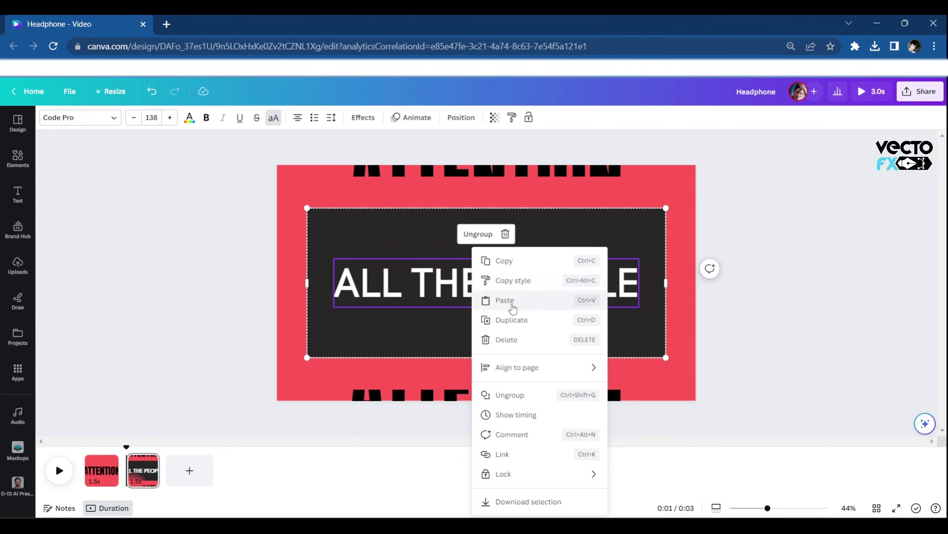
pyautogui.click(496, 262)
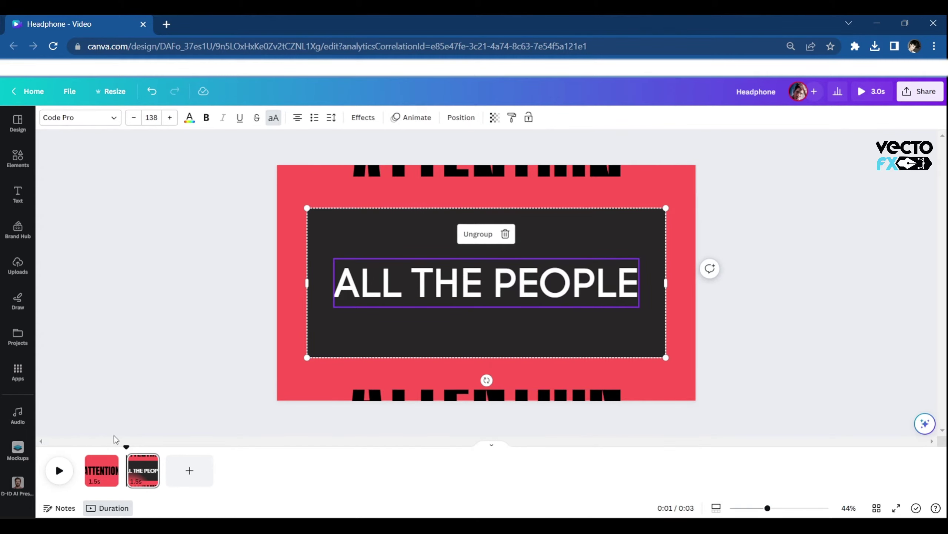
pyautogui.click(102, 468)
pyautogui.click(500, 314)
pyautogui.hotkey('ctrl', 'v')
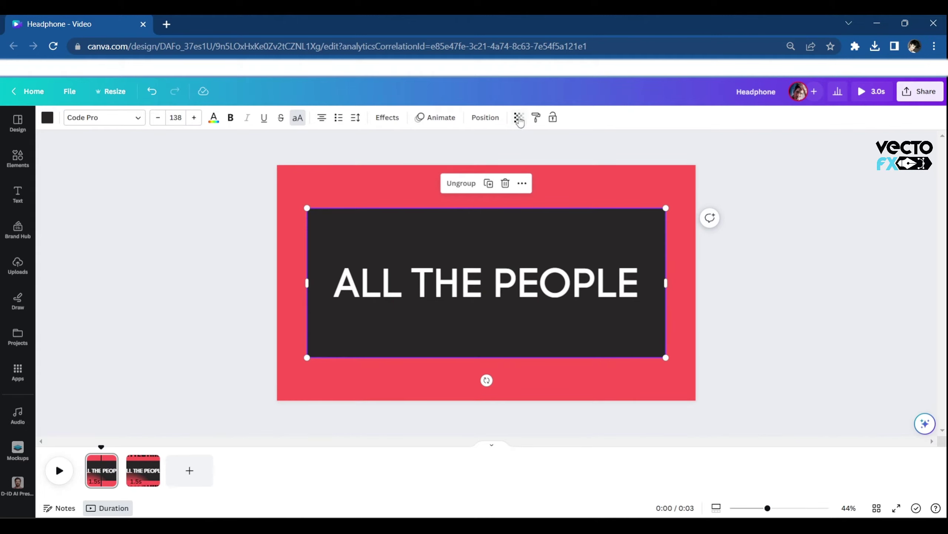
# Step: Set the pasted group's transparency to 0 and shrink it to a small box
pyautogui.click(519, 118)
pyautogui.moveTo(508, 157); pyautogui.dragTo(420, 158)
pyautogui.moveTo(665, 358); pyautogui.dragTo(505, 291)
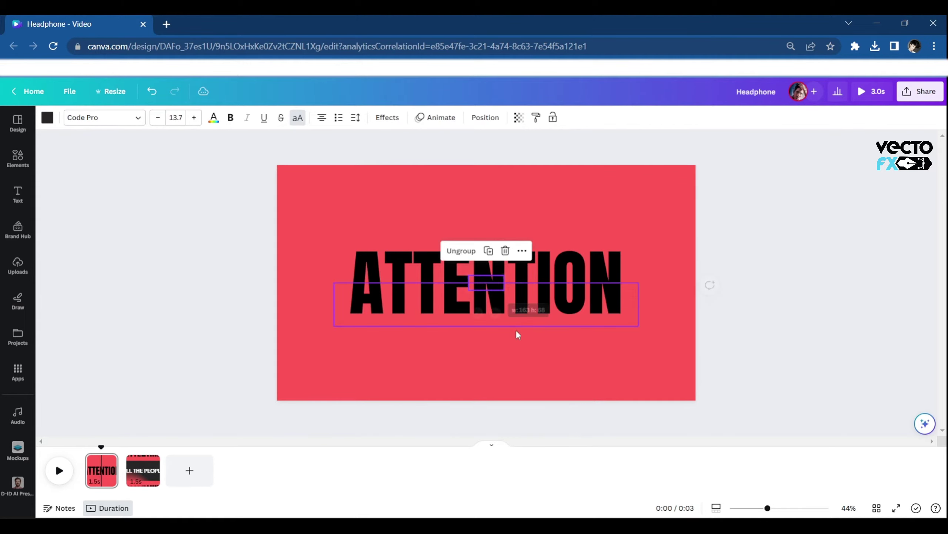
pyautogui.click(519, 117)
pyautogui.moveTo(500, 157); pyautogui.dragTo(387, 168)
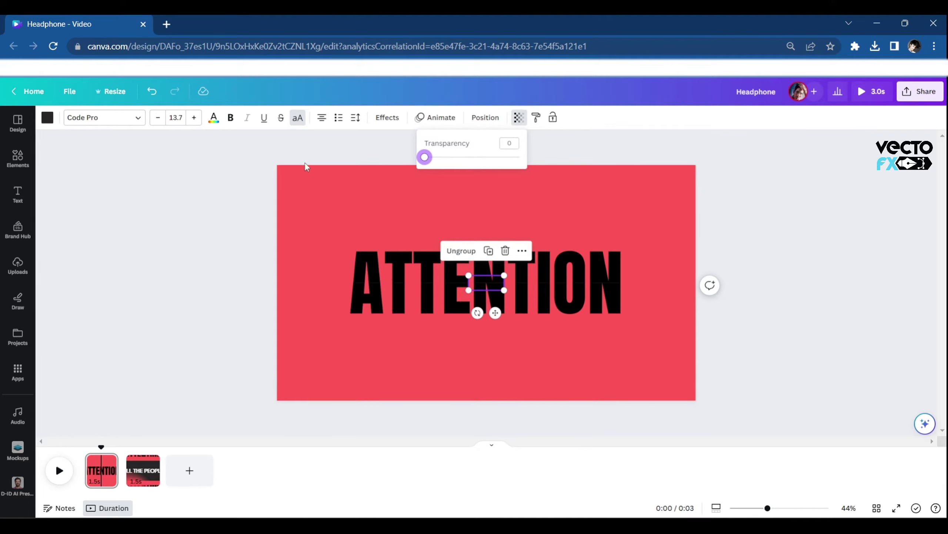
# Step: Move the group's layer below both ATTENTION layers
pyautogui.click(485, 117)
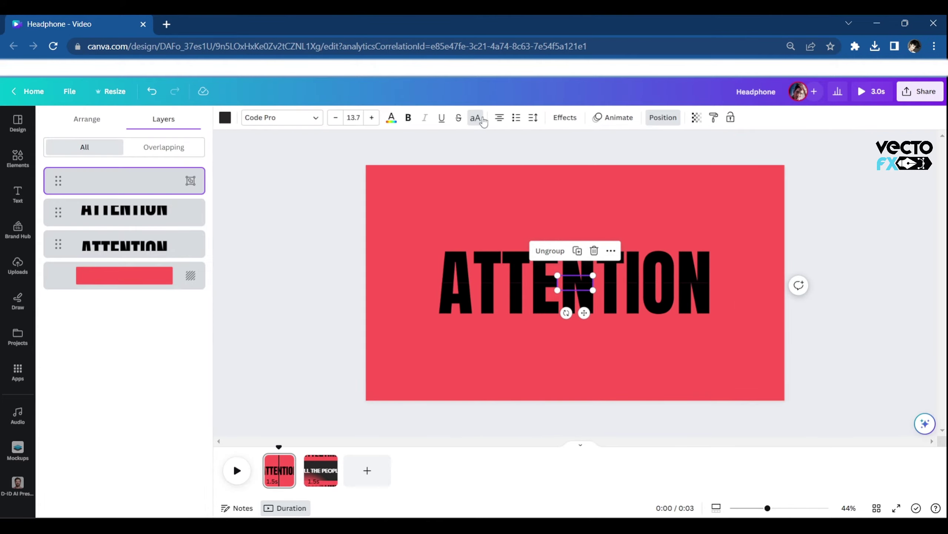
pyautogui.moveTo(150, 187)
pyautogui.mouseDown()
pyautogui.moveTo(149, 253)
pyautogui.moveTo(219, 268)
pyautogui.mouseUp()
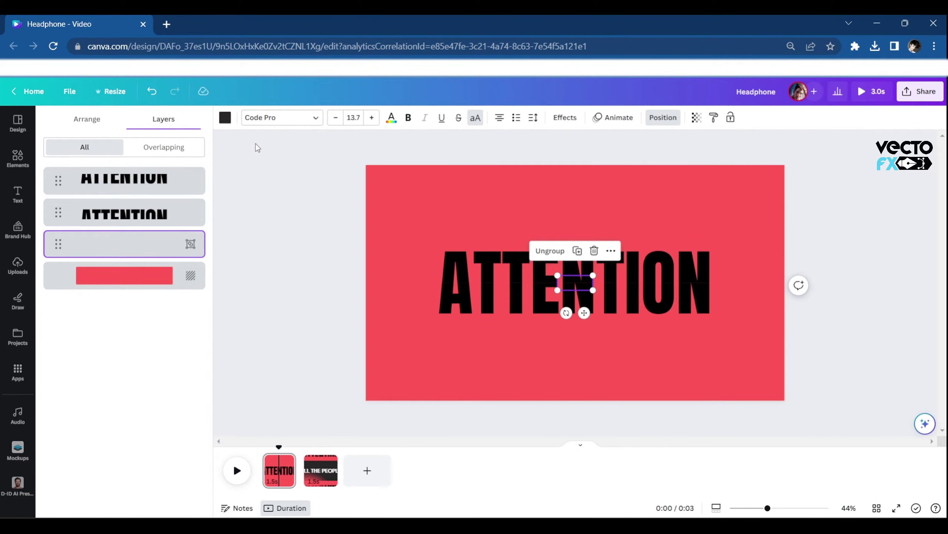
pyautogui.click(658, 114)
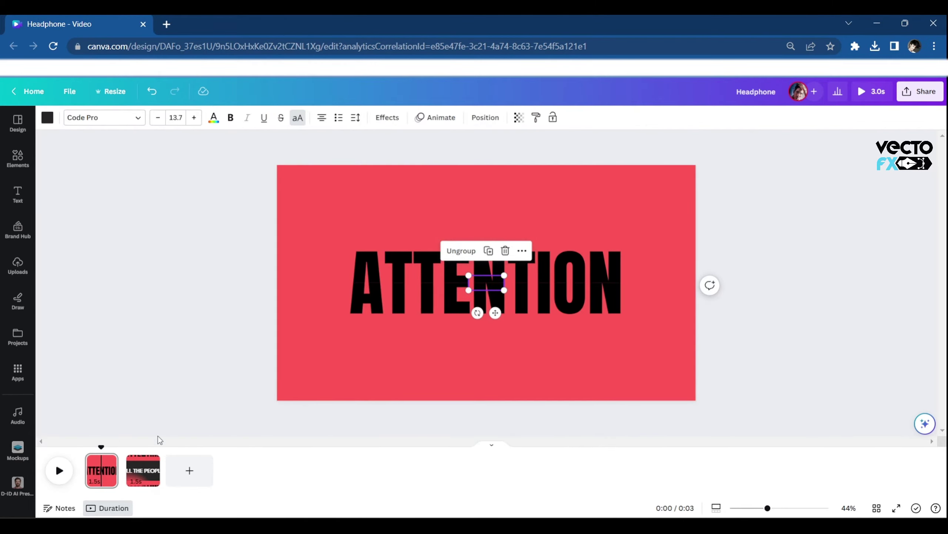
# Step: Join pages 1 and 2 with a 0.33 s Match & Move transition and preview it
pyautogui.click(125, 470)
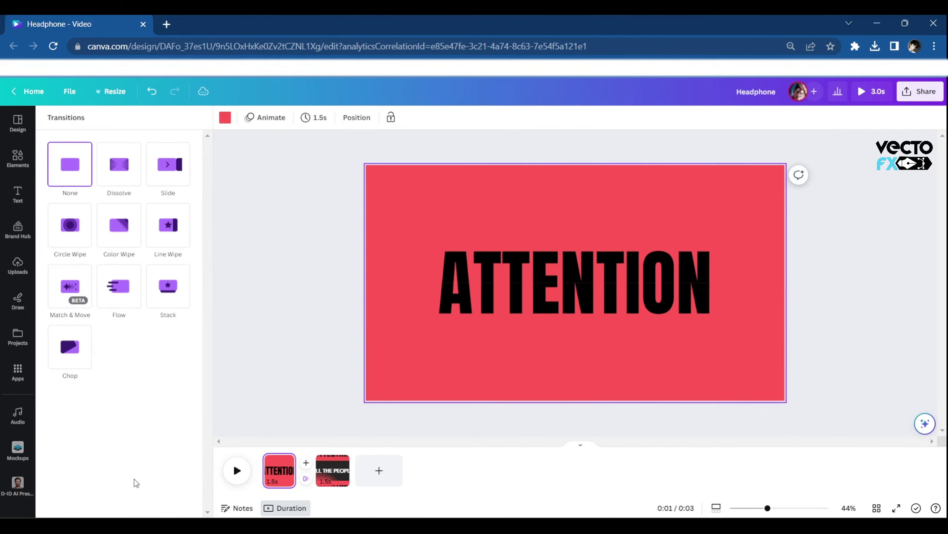
pyautogui.click(66, 278)
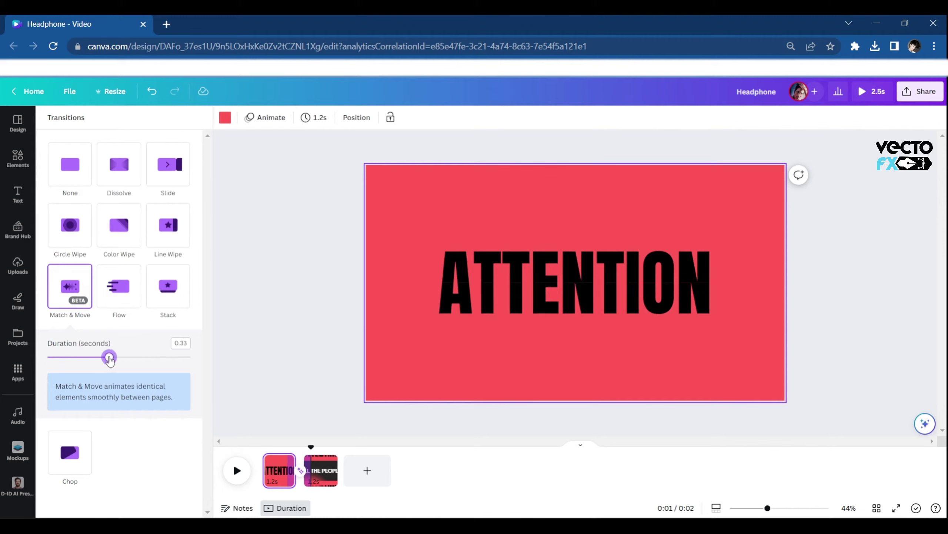
pyautogui.moveTo(109, 358); pyautogui.dragTo(104, 358)
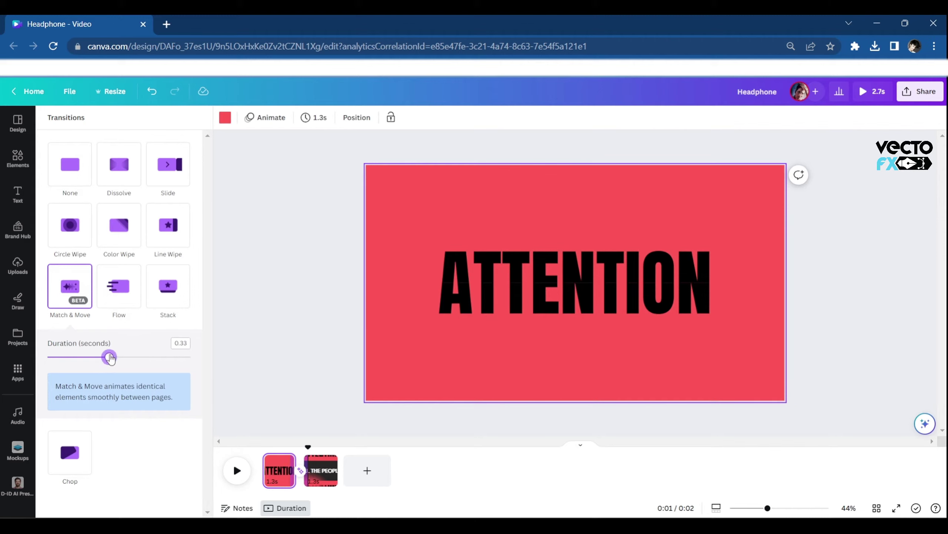
pyautogui.press('space')
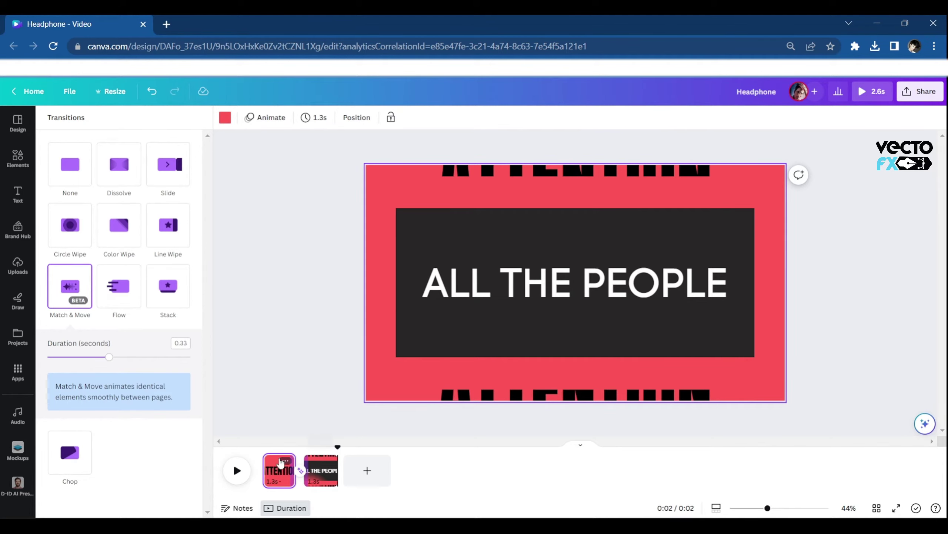
# Step: Duplicate the first ATTENTION page
pyautogui.click(284, 473)
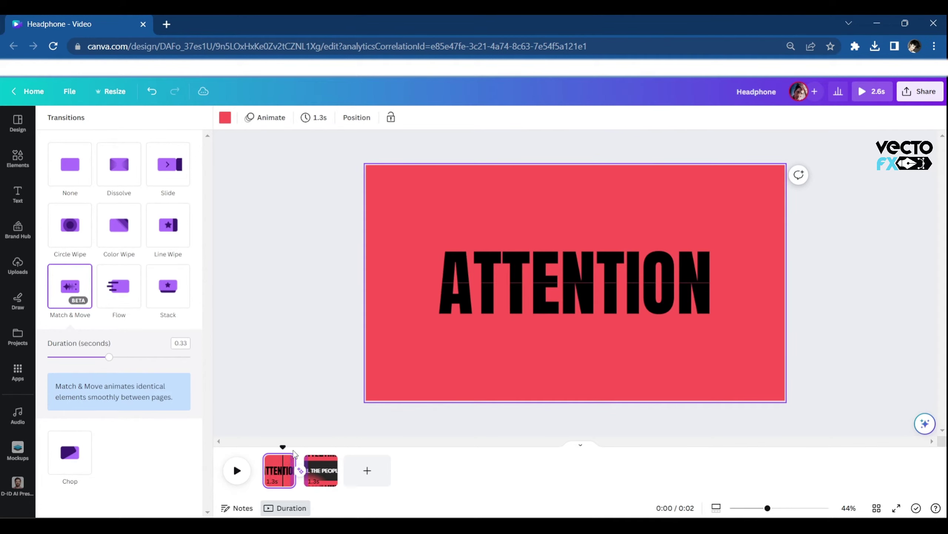
pyautogui.rightClick(278, 475)
pyautogui.click(310, 326)
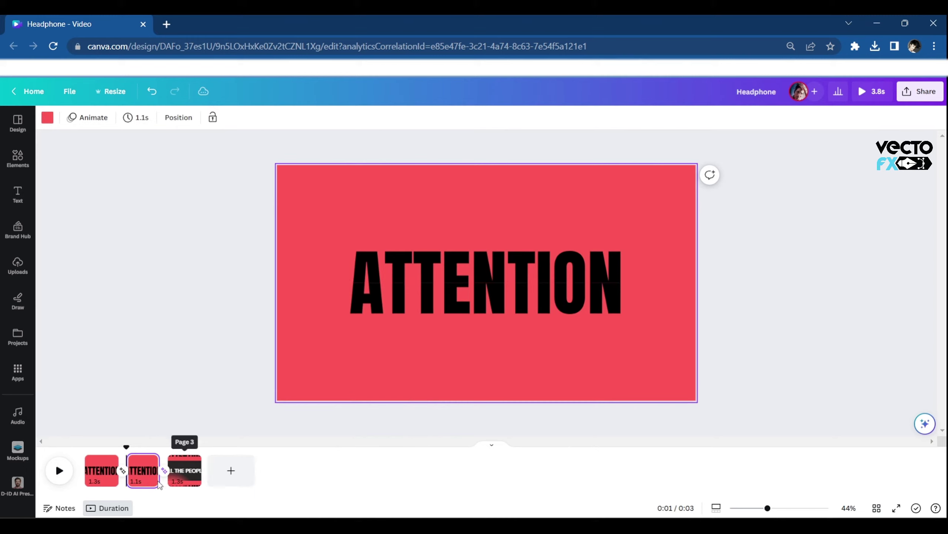
pyautogui.moveTo(160, 485); pyautogui.dragTo(187, 471)
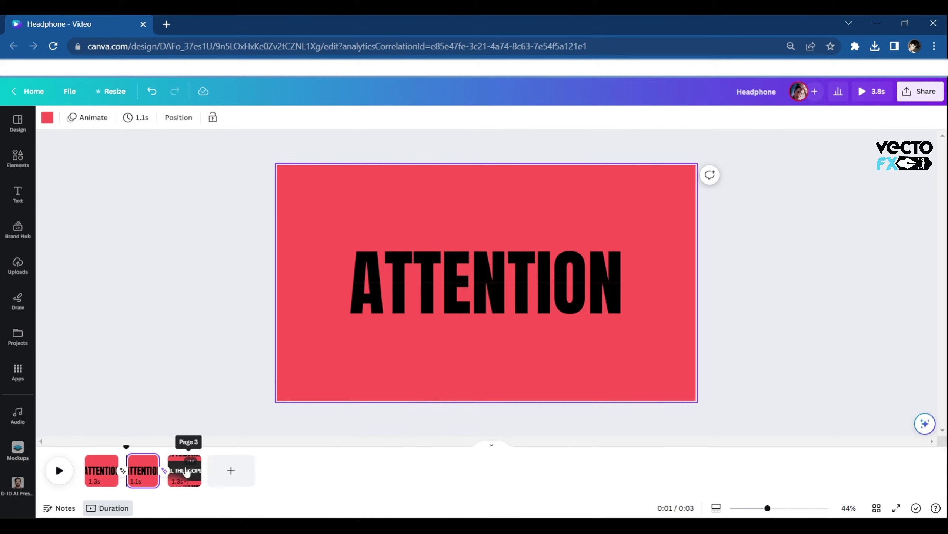
# Step: In thumbnail view, move an ATTENTION page to the last position
pyautogui.click(116, 508)
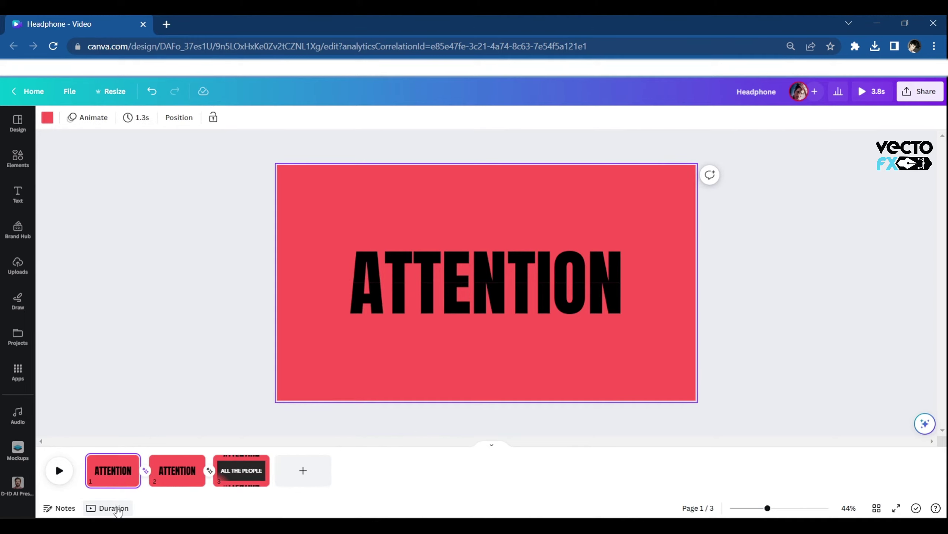
pyautogui.moveTo(111, 463); pyautogui.dragTo(241, 470)
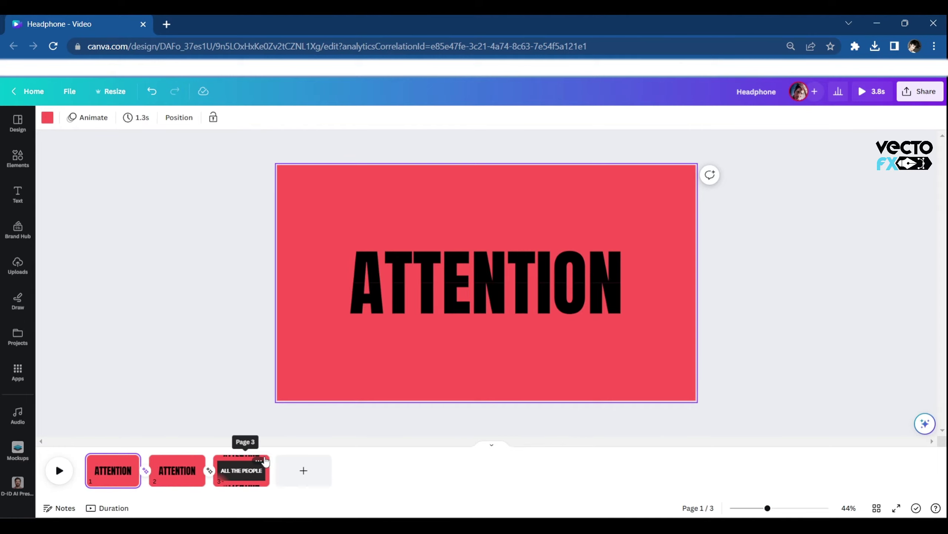
pyautogui.moveTo(104, 485); pyautogui.dragTo(286, 490)
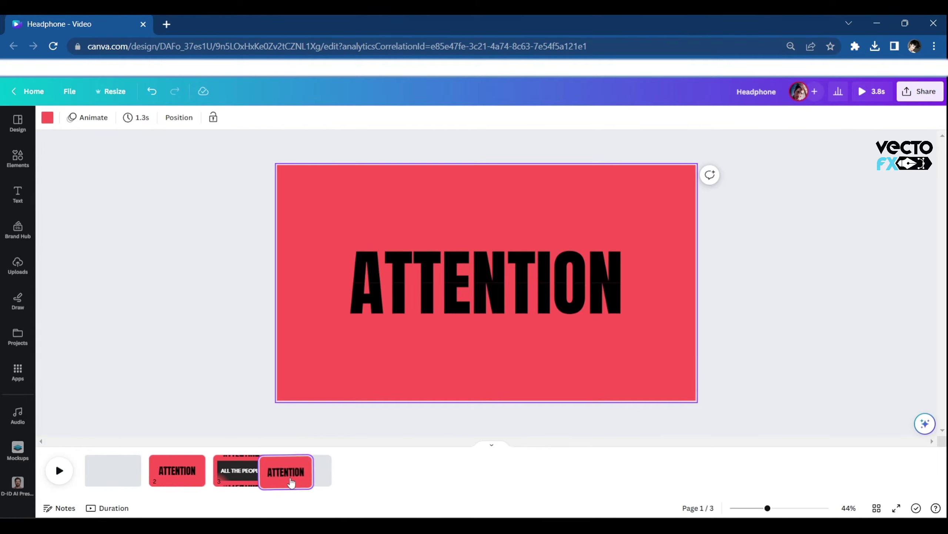
pyautogui.moveTo(286, 489); pyautogui.dragTo(271, 483)
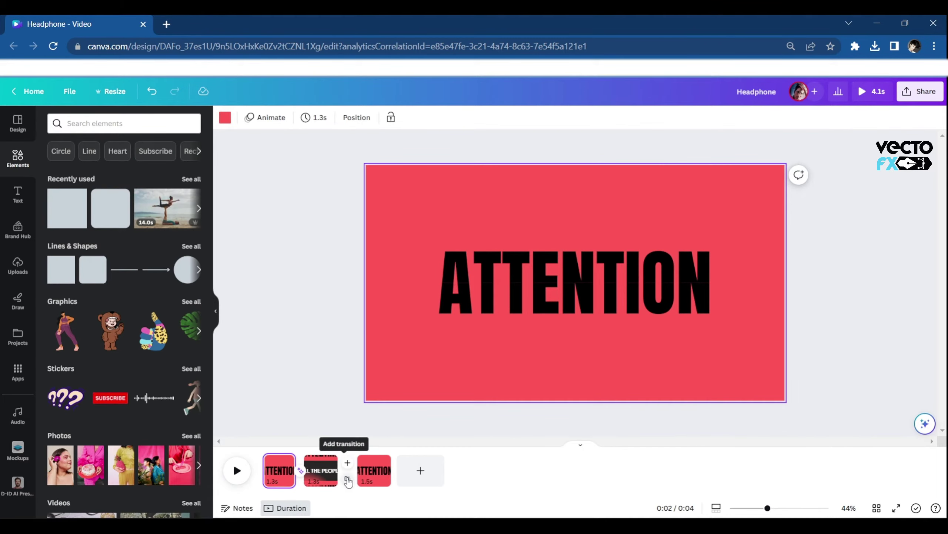
# Step: Add a Match & Move transition from ALL THE PEOPLE to the final ATTENTION page and preview
pyautogui.click(300, 471)
pyautogui.click(87, 292)
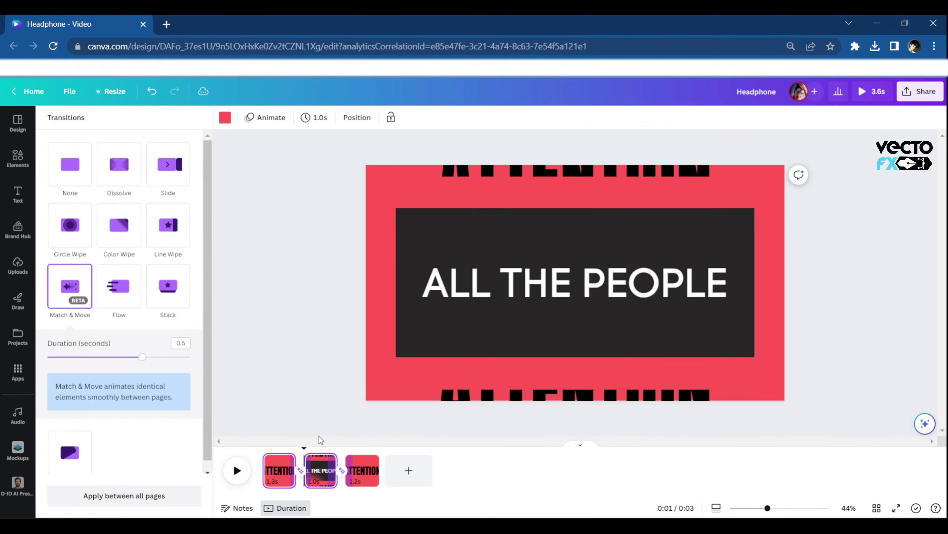
pyautogui.click(280, 458)
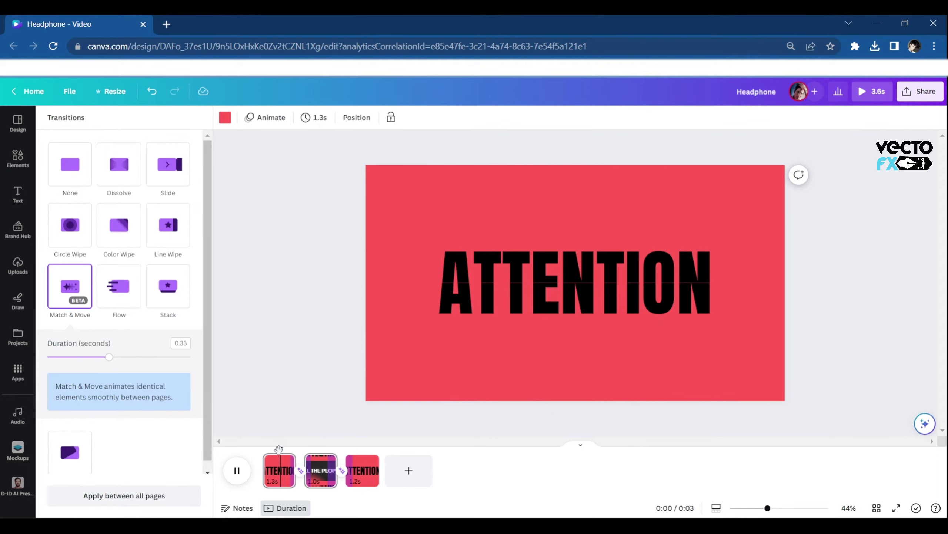
pyautogui.press('space')
# Step: Paste both ATTENTION layers onto a new fourth page and trim it to 1.0 s
pyautogui.click(569, 292)
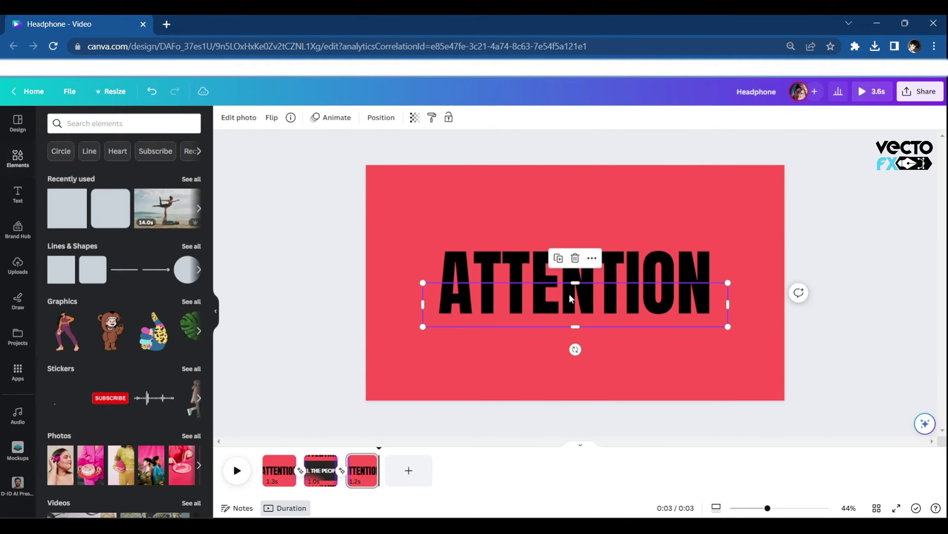
pyautogui.keyDown('shift'); pyautogui.click(537, 268); pyautogui.keyUp('shift')
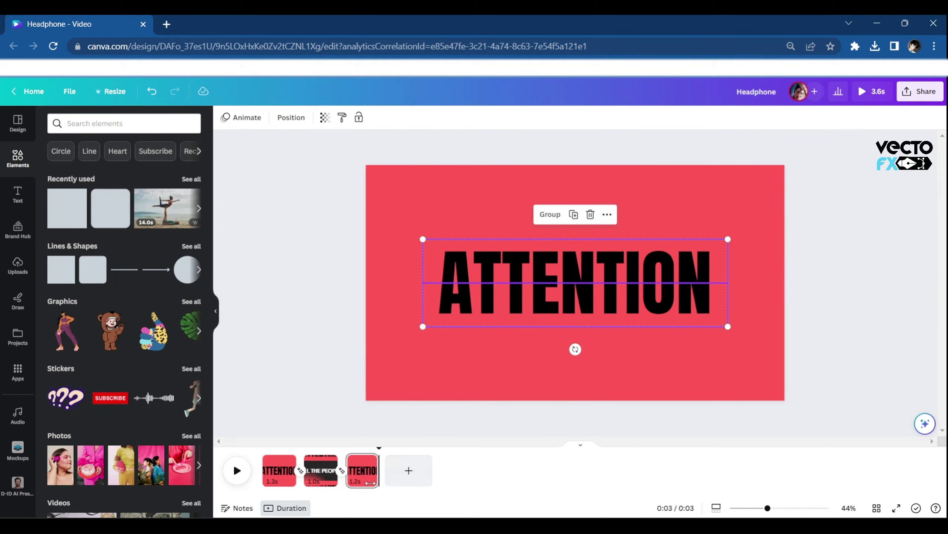
pyautogui.click(408, 470)
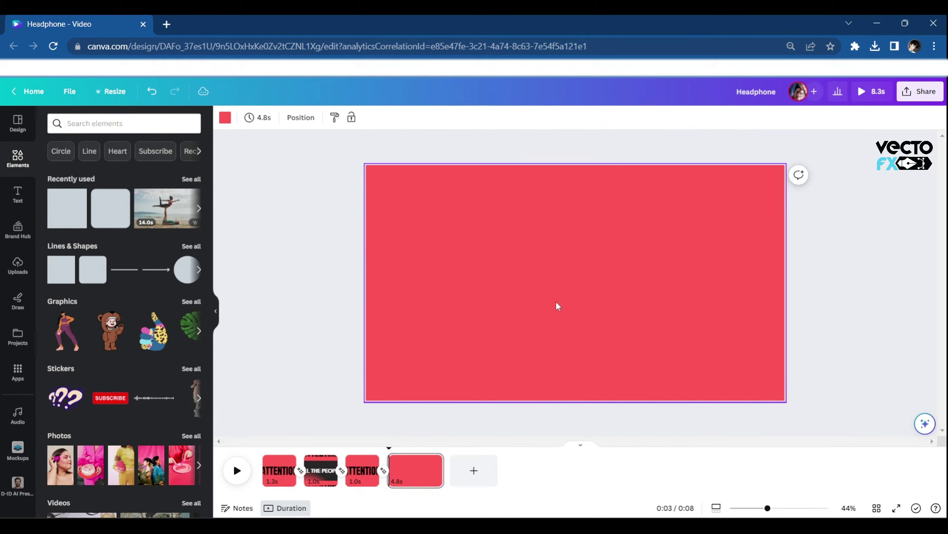
pyautogui.hotkey('ctrl', 'v')
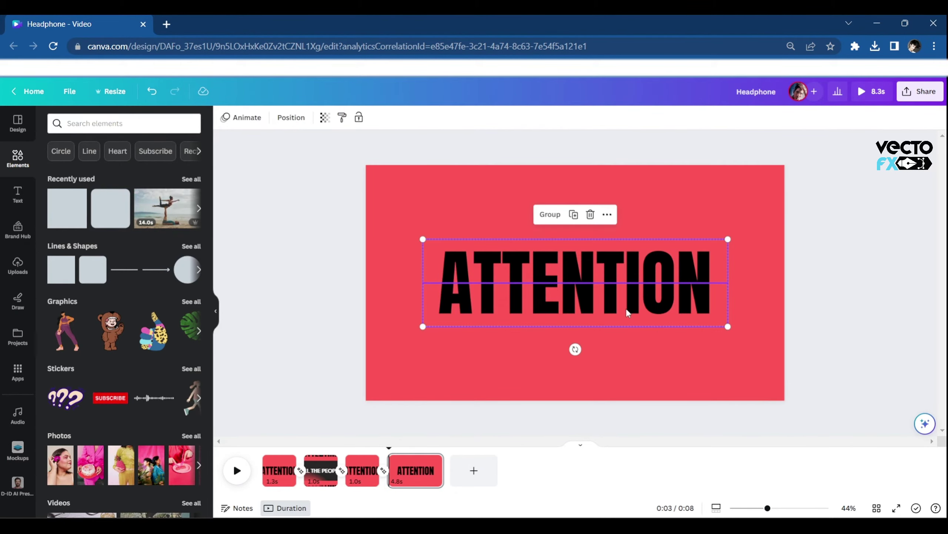
pyautogui.click(667, 363)
pyautogui.click(586, 287)
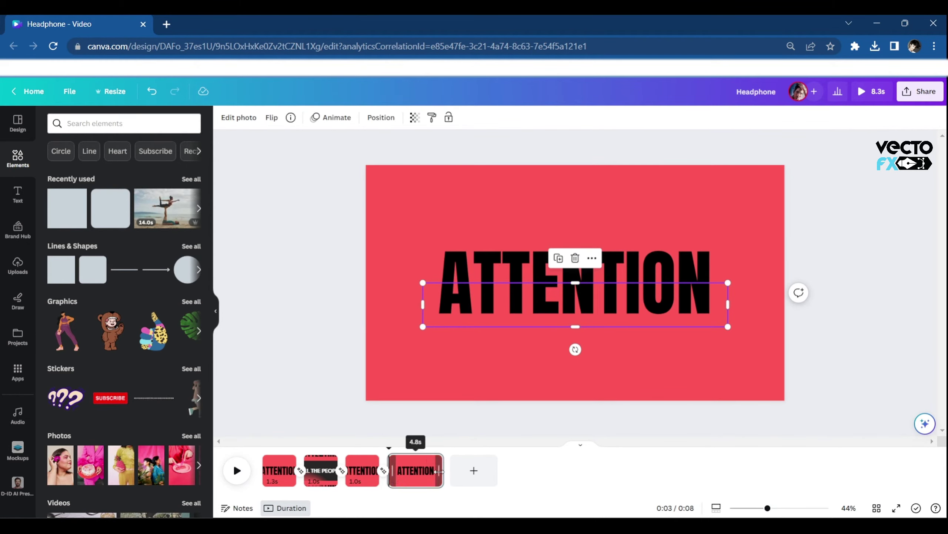
pyautogui.moveTo(432, 482); pyautogui.dragTo(393, 476)
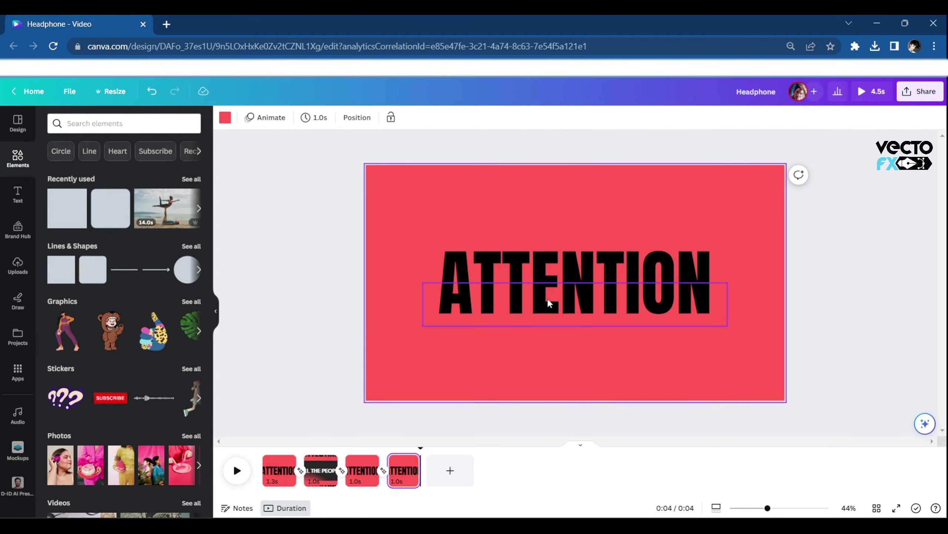
# Step: Offset page 4's lower ATTENTION half slightly left and down, then preview
pyautogui.click(567, 299)
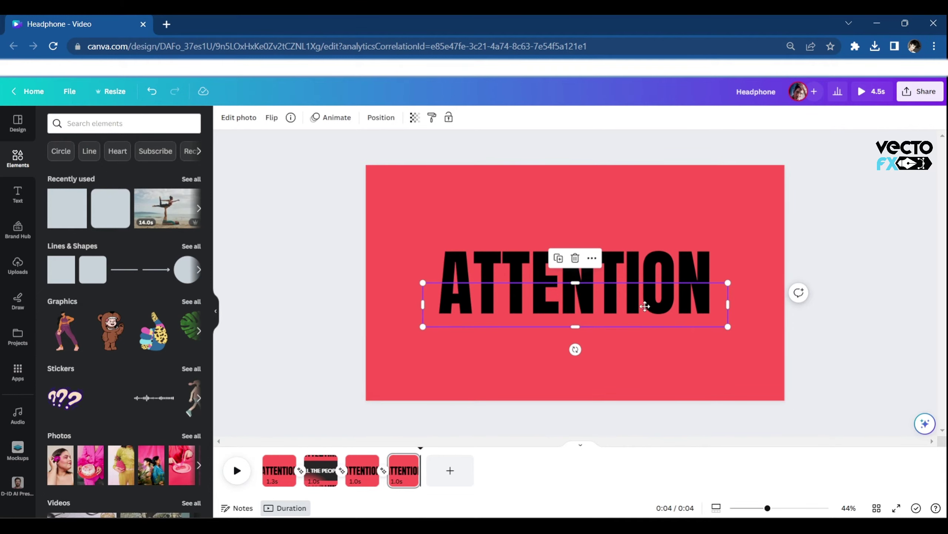
pyautogui.moveTo(645, 306); pyautogui.dragTo(644, 307)
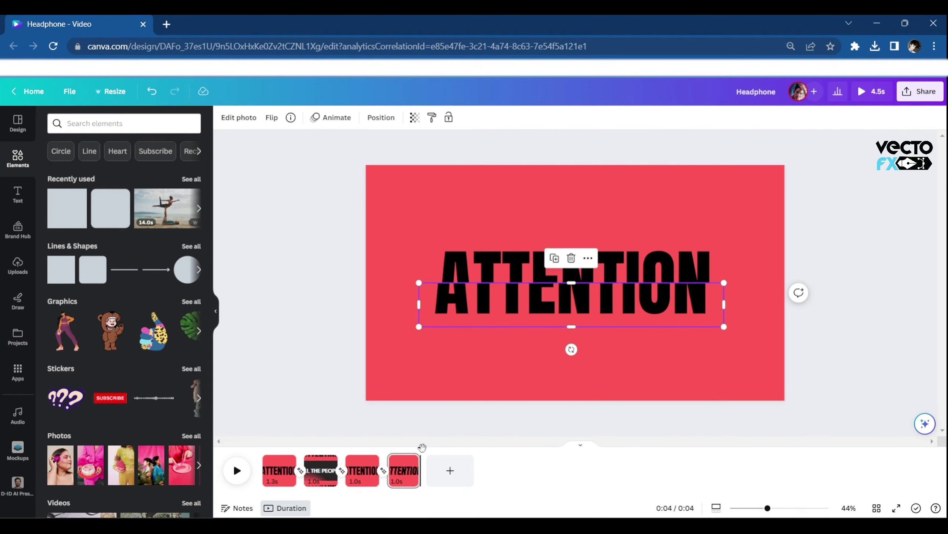
pyautogui.click(375, 448)
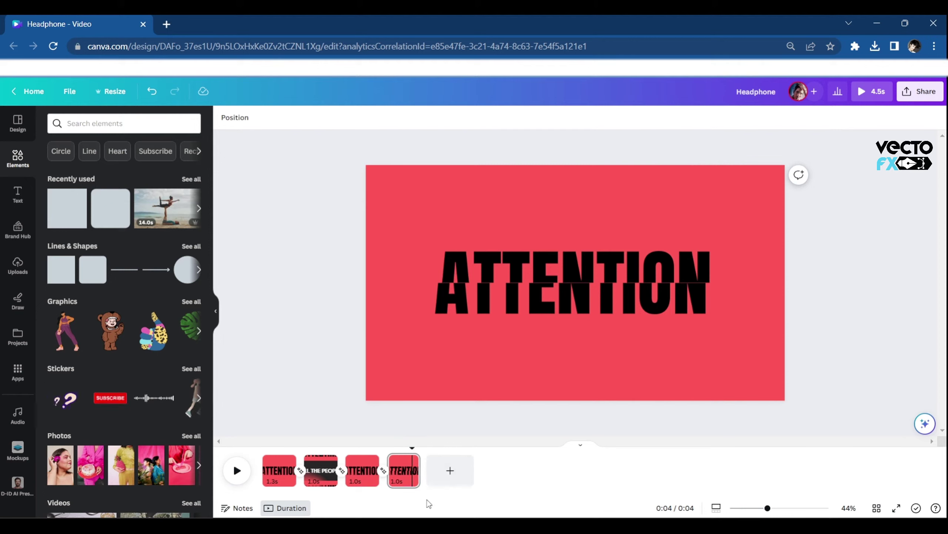
# Step: Duplicate page 4 as page 5 and select its lower ATTENTION strip
pyautogui.rightClick(406, 480)
pyautogui.click(472, 328)
pyautogui.click(681, 308)
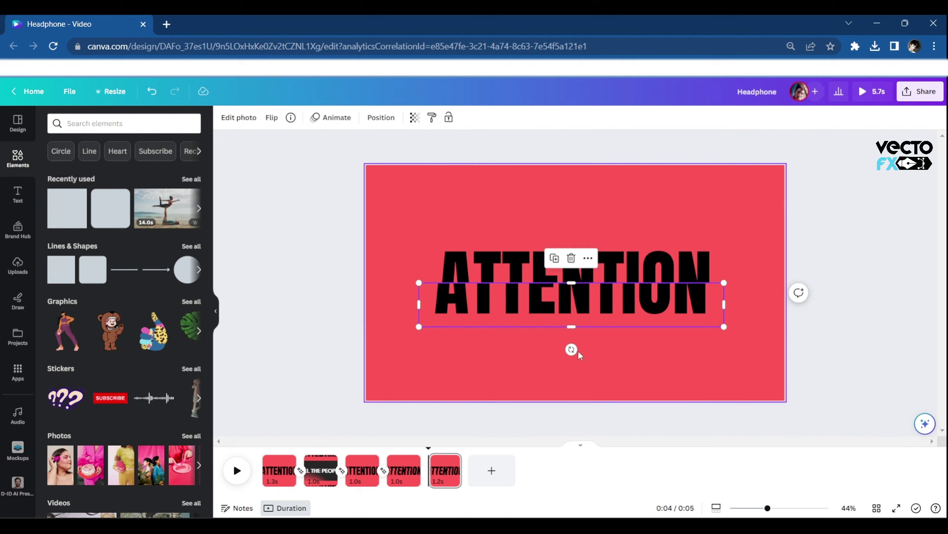
# Step: Tilt page 5's lower ATTENTION half about 4° and animate it sliding down off the page on a custom path
pyautogui.moveTo(571, 350); pyautogui.dragTo(568, 351)
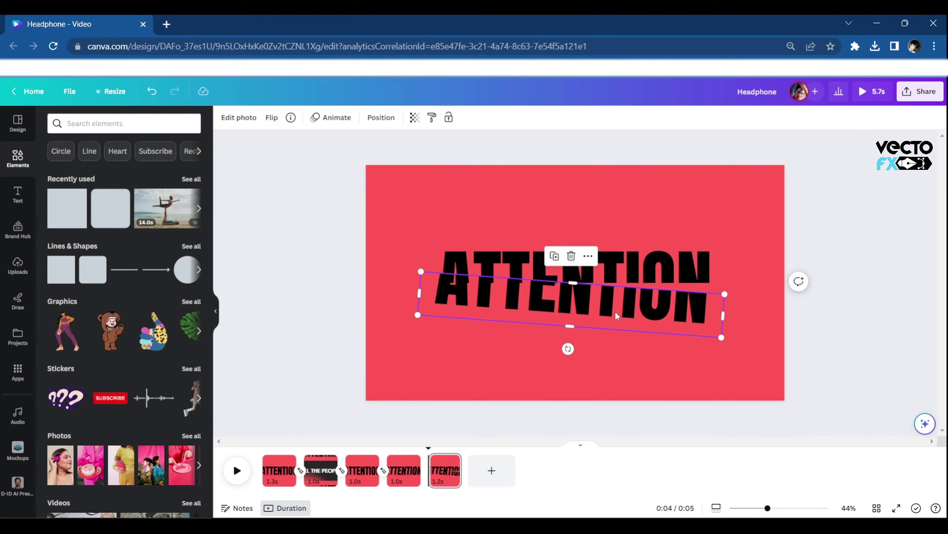
pyautogui.click(330, 119)
pyautogui.click(110, 160)
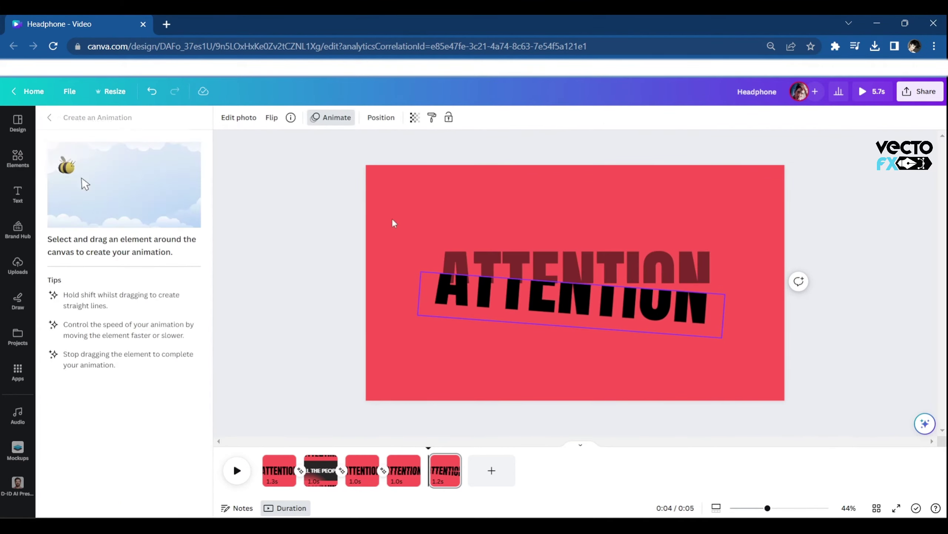
pyautogui.moveTo(648, 313); pyautogui.dragTo(654, 439)
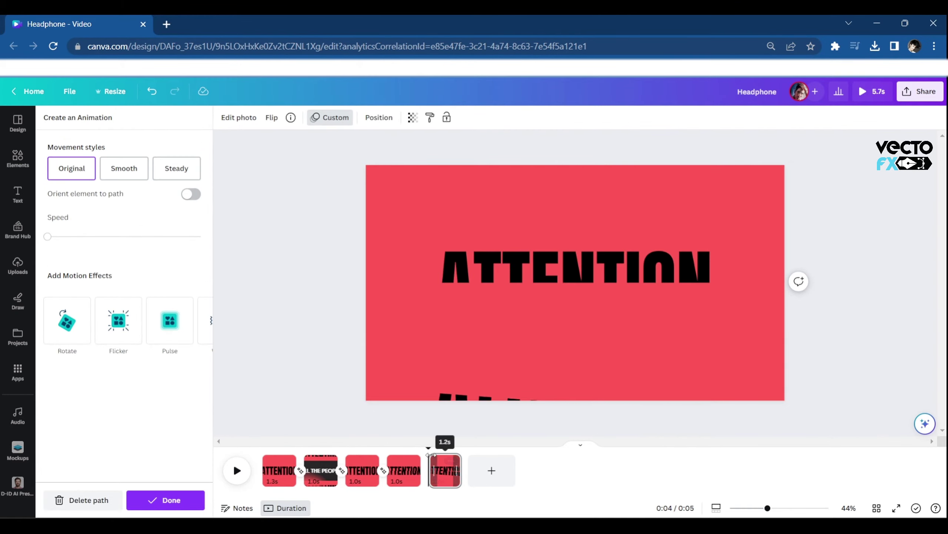
pyautogui.click(436, 429)
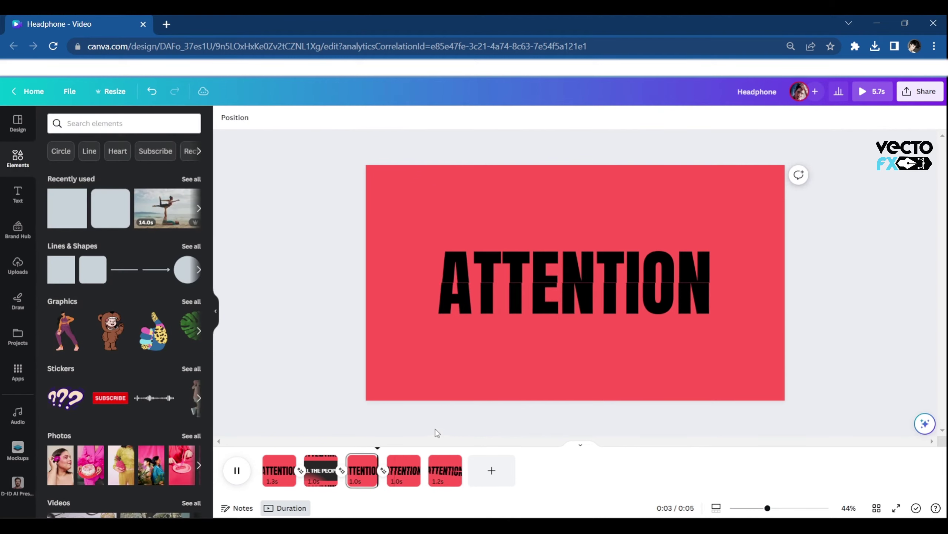
# Step: Set page 4's duration to 0.5 s and replay the preview
pyautogui.click(396, 482)
pyautogui.write('0.5')
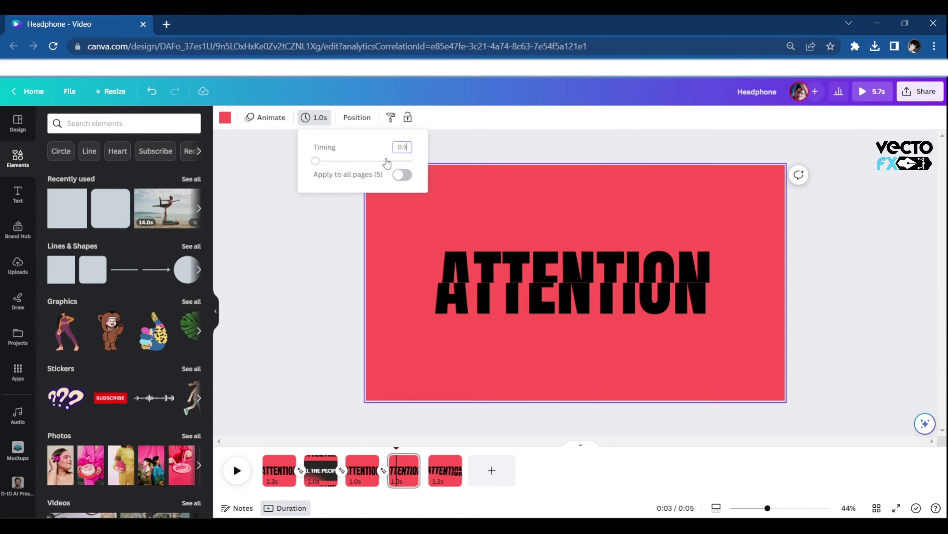
pyautogui.press('Return')
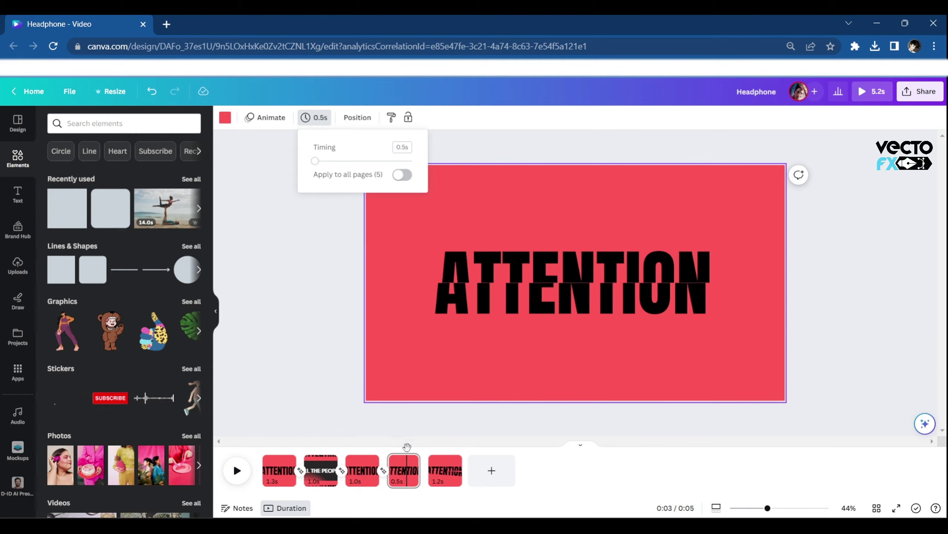
pyautogui.click(437, 419)
pyautogui.press('space')
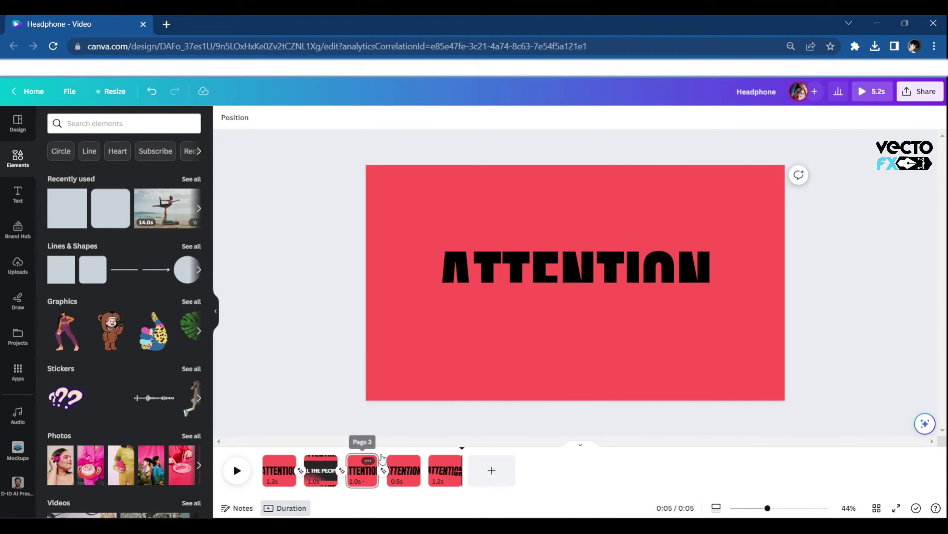
pyautogui.press('space')
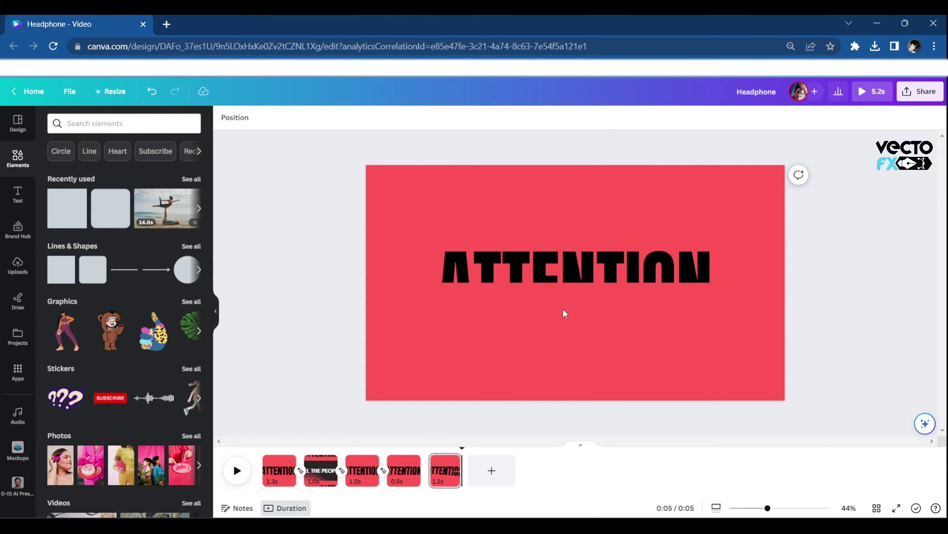
# Step: Add a 5-second page 6 and select the ATTENTION group on page 1
pyautogui.click(485, 475)
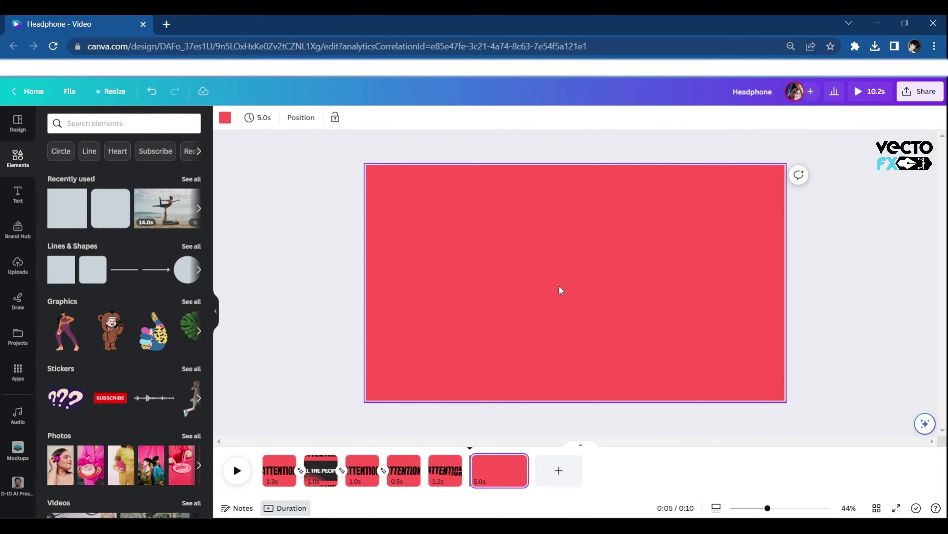
pyautogui.click(279, 474)
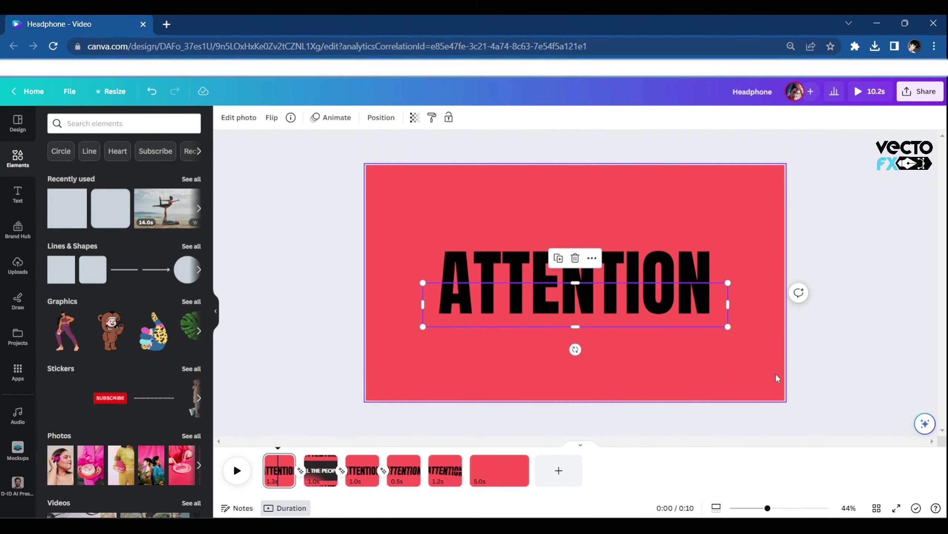
pyautogui.click(558, 313)
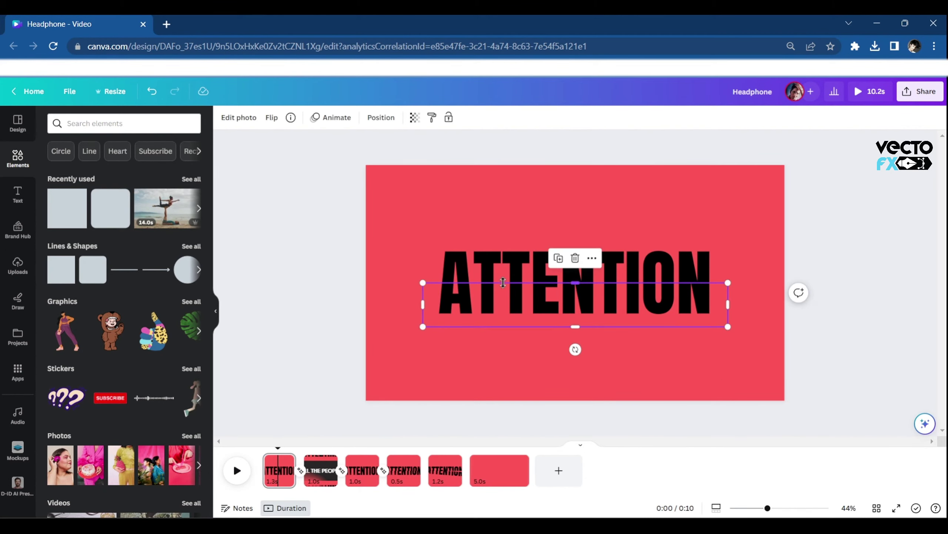
pyautogui.click(499, 266)
# Step: Paste the ATTENTION group onto page 6, undoing an accidental shift
pyautogui.click(506, 461)
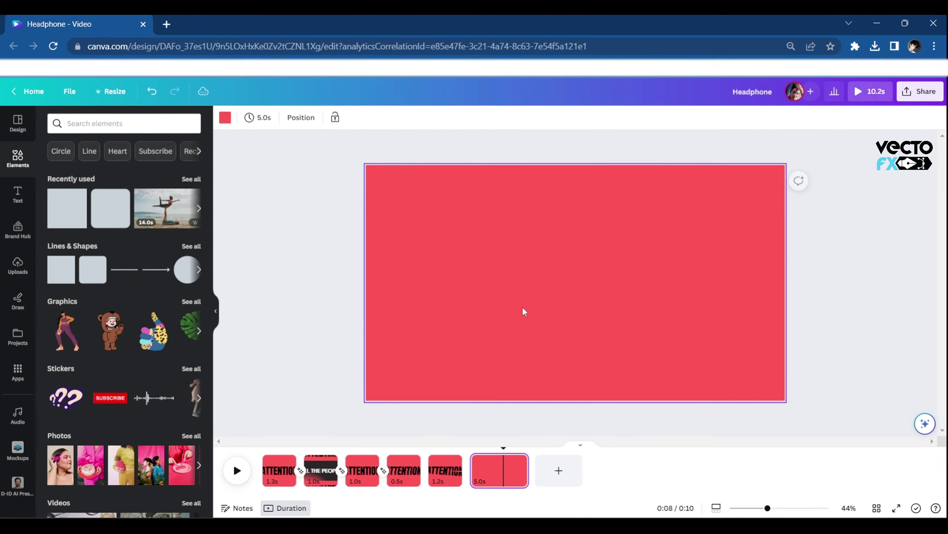
pyautogui.hotkey('ctrl', 'v')
pyautogui.press('Escape')
pyautogui.click(622, 319)
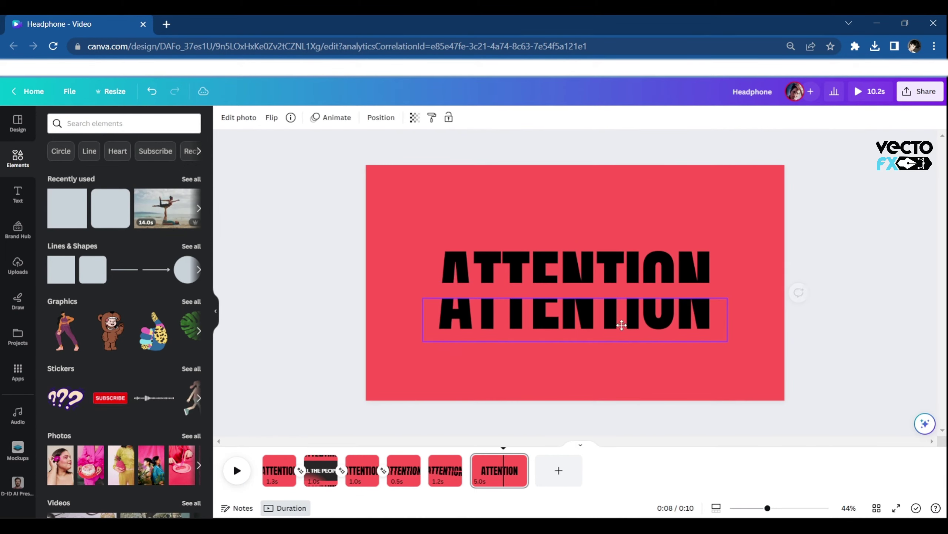
pyautogui.hotkey('ctrl', 'z')
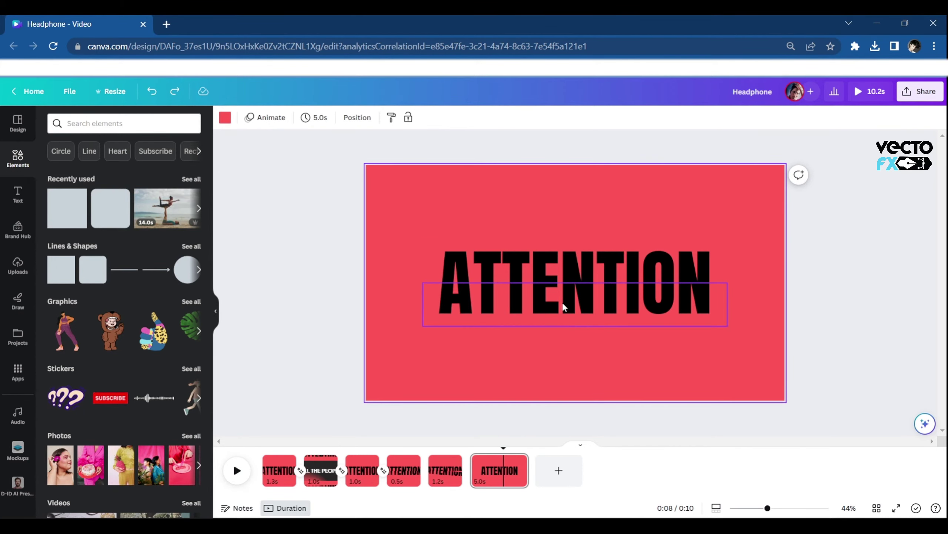
pyautogui.click(17, 195)
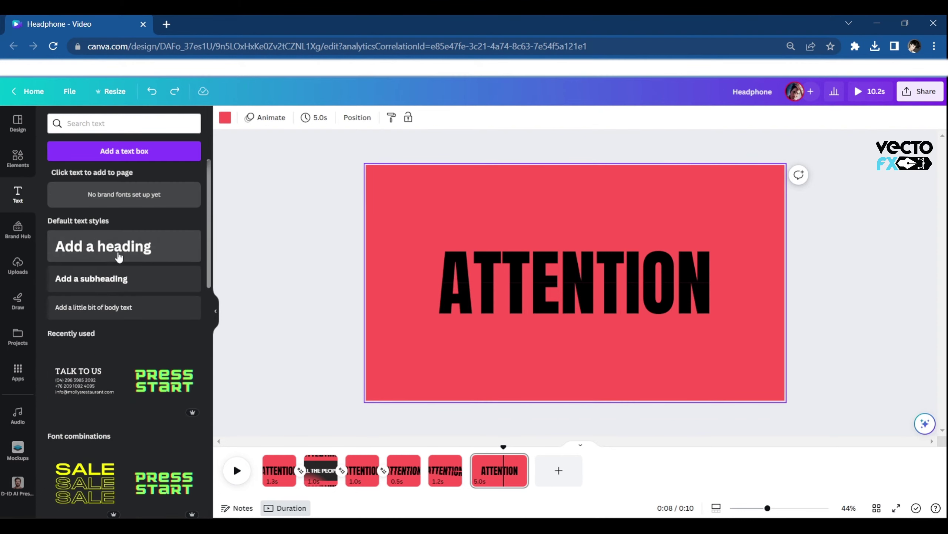
# Step: Add an uppercase Anton 'Attention' heading enlarged over the black ATTENTION text
pyautogui.click(103, 246)
pyautogui.write('Atte')
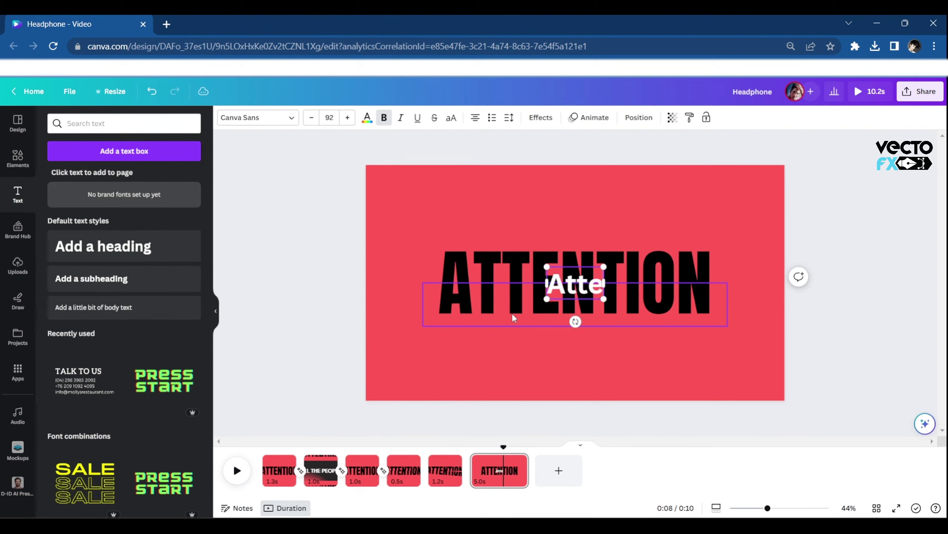
pyautogui.write('ntion')
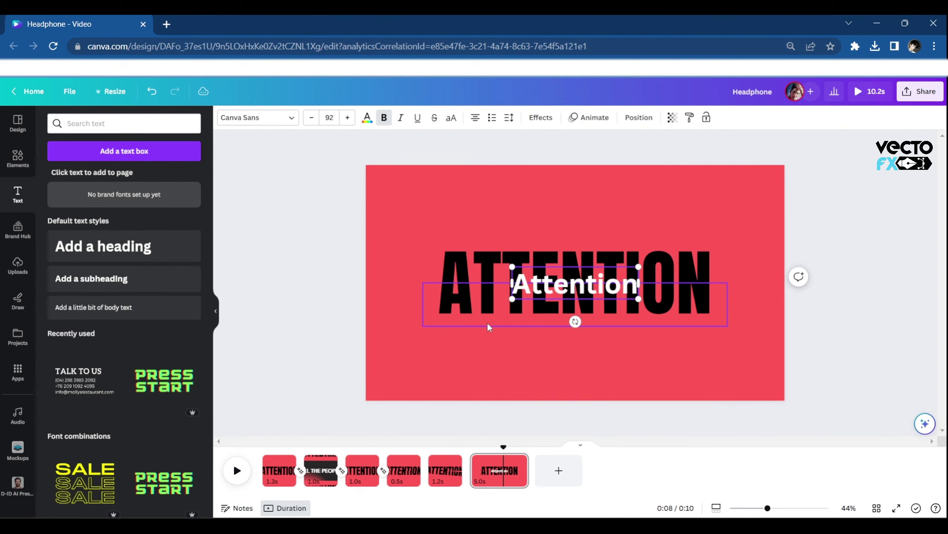
pyautogui.click(631, 376)
pyautogui.click(585, 292)
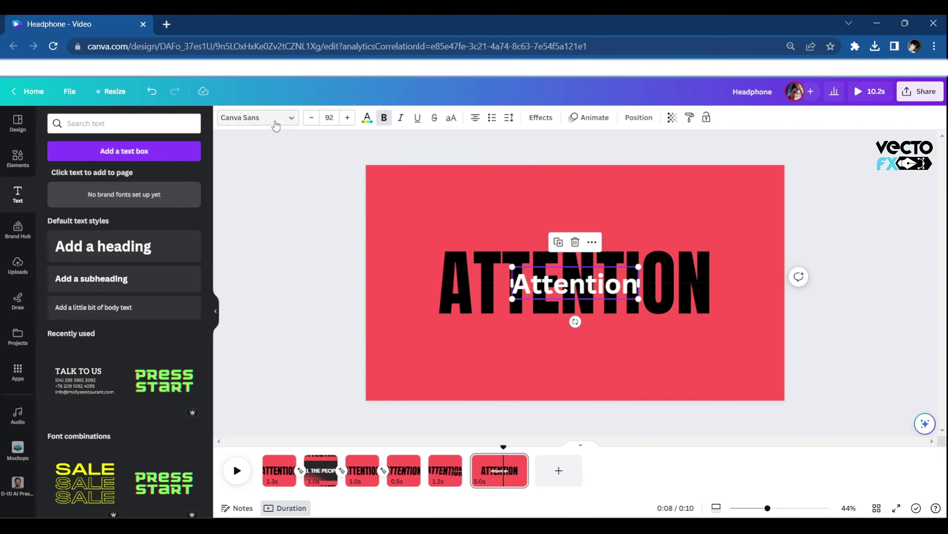
pyautogui.click(253, 118)
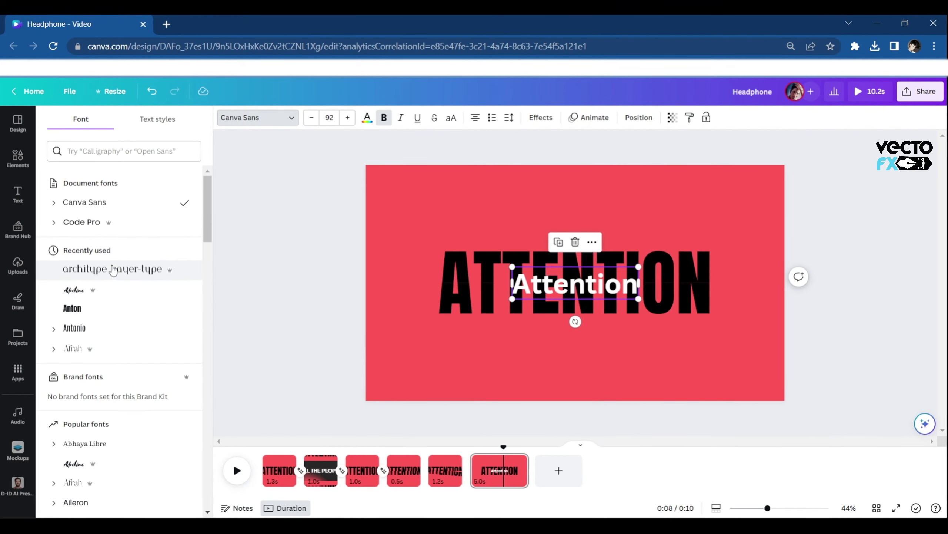
pyautogui.click(98, 308)
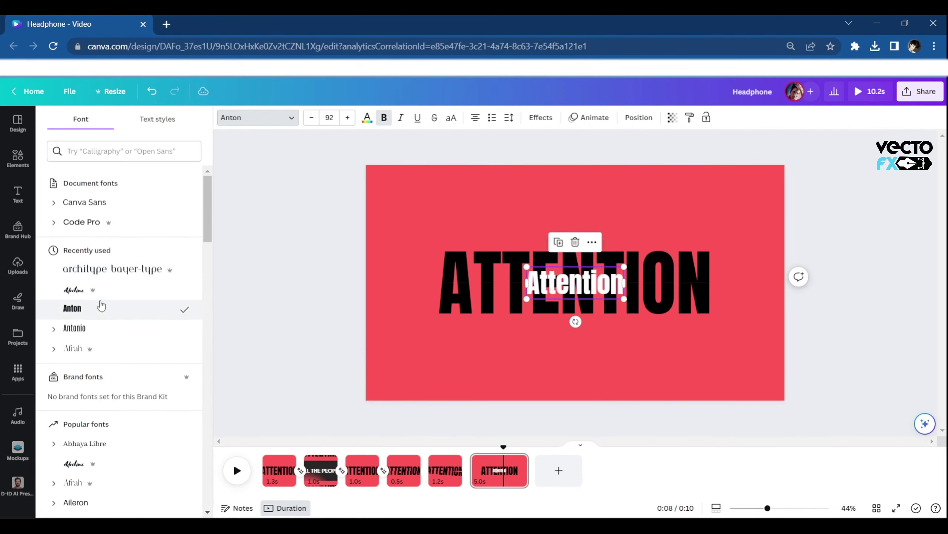
pyautogui.click(450, 118)
pyautogui.moveTo(628, 301); pyautogui.dragTo(705, 341)
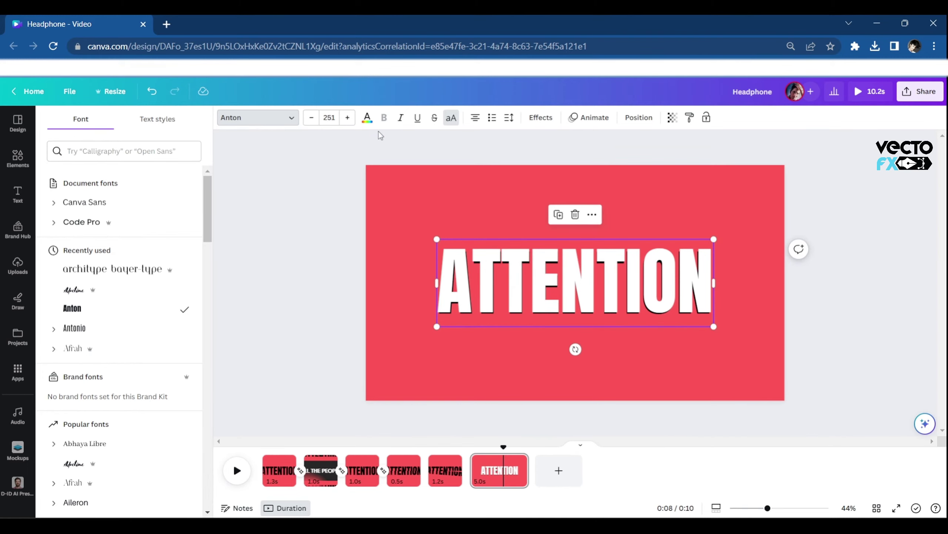
# Step: Give the heading a custom yellow text colour #DDE100
pyautogui.click(368, 118)
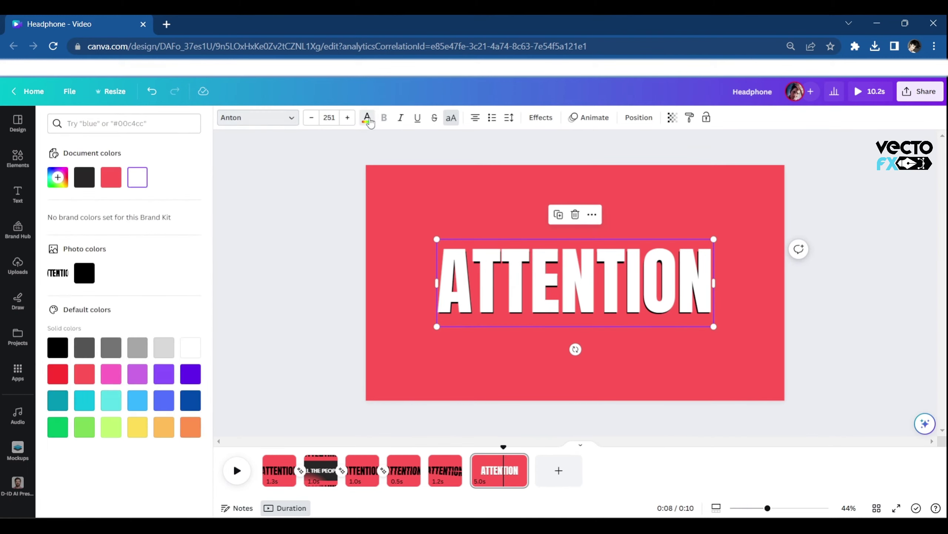
pyautogui.click(68, 182)
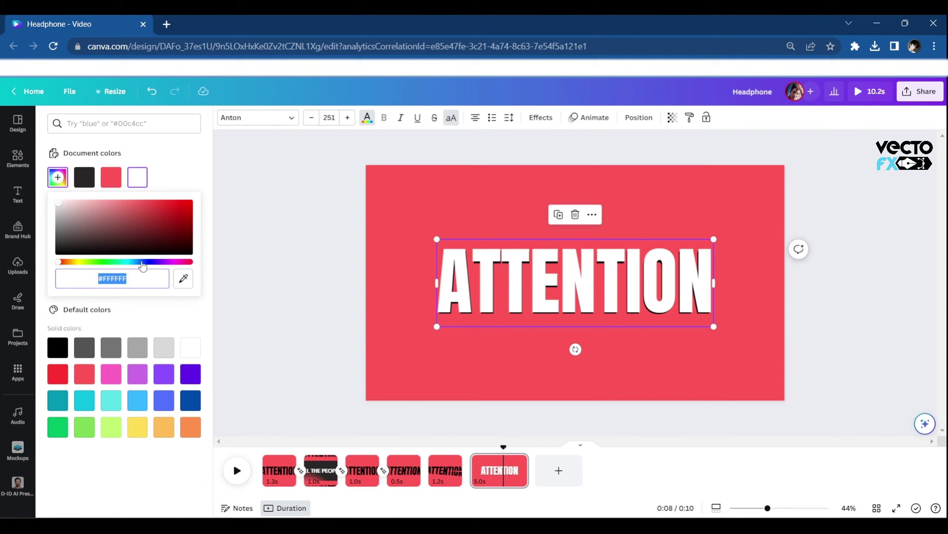
pyautogui.click(143, 263)
pyautogui.moveTo(165, 233); pyautogui.dragTo(209, 206)
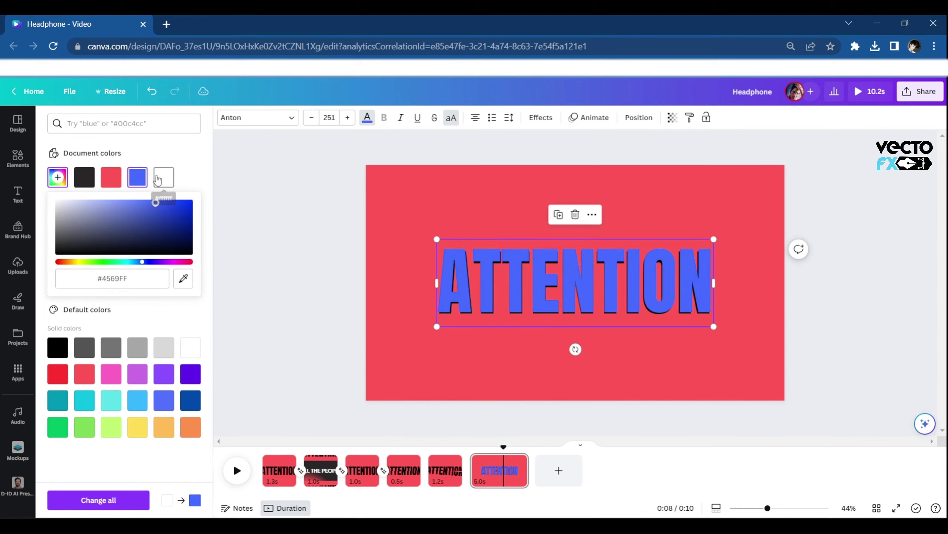
pyautogui.click(138, 261)
pyautogui.moveTo(133, 264)
pyautogui.mouseDown()
pyautogui.moveTo(104, 270)
pyautogui.moveTo(197, 283)
pyautogui.moveTo(68, 278)
pyautogui.moveTo(82, 279)
pyautogui.mouseUp()
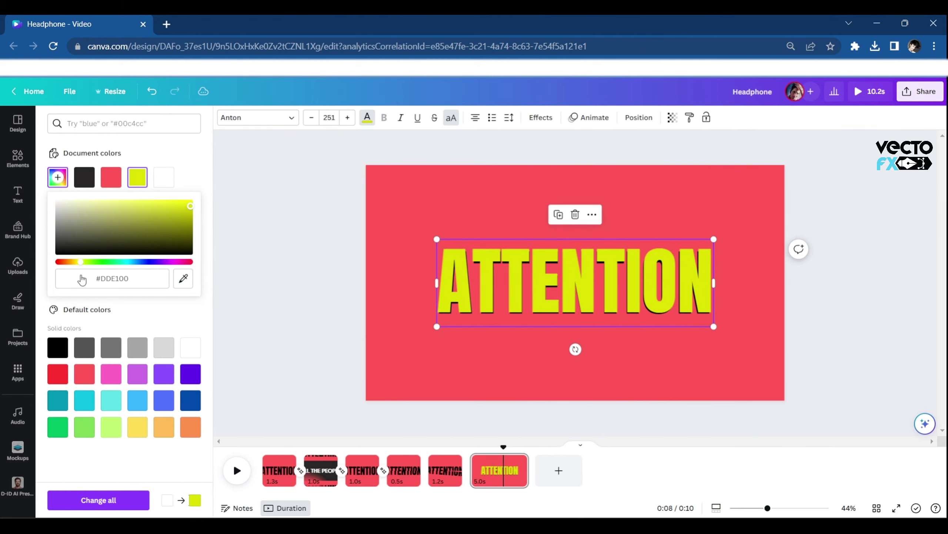
# Step: Reorder the layers so the black ATTENTION sits above the yellow heading
pyautogui.click(763, 306)
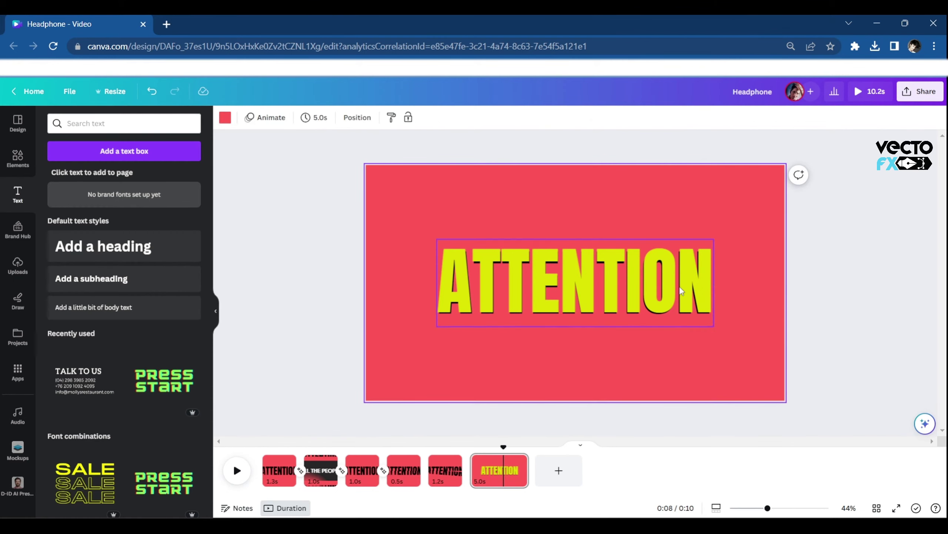
pyautogui.click(668, 284)
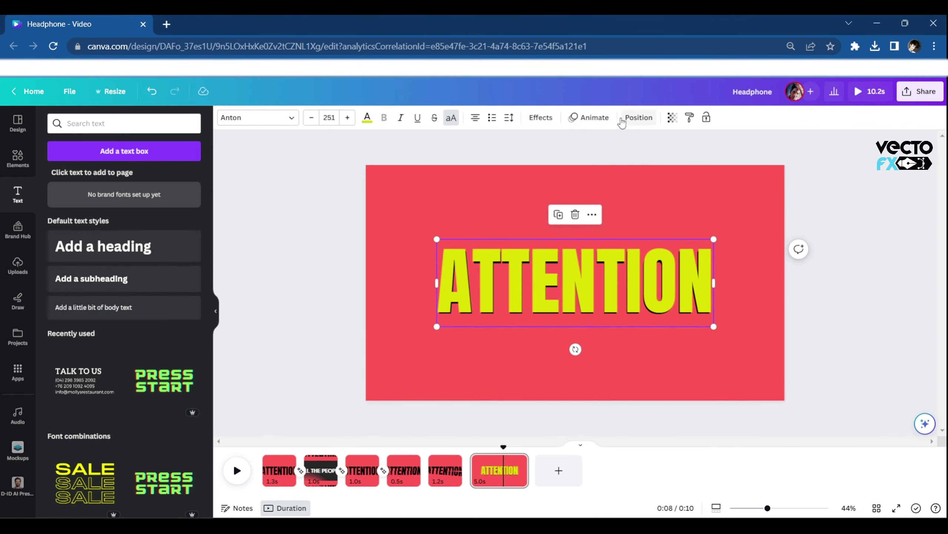
pyautogui.click(637, 118)
pyautogui.moveTo(140, 186); pyautogui.dragTo(138, 218)
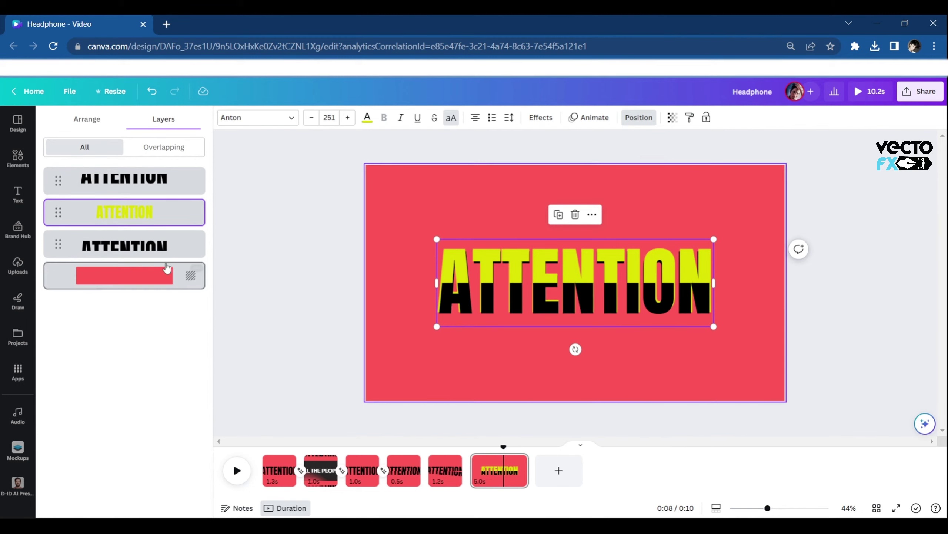
pyautogui.moveTo(144, 183)
pyautogui.mouseDown()
pyautogui.moveTo(143, 227)
pyautogui.moveTo(140, 169)
pyautogui.mouseUp()
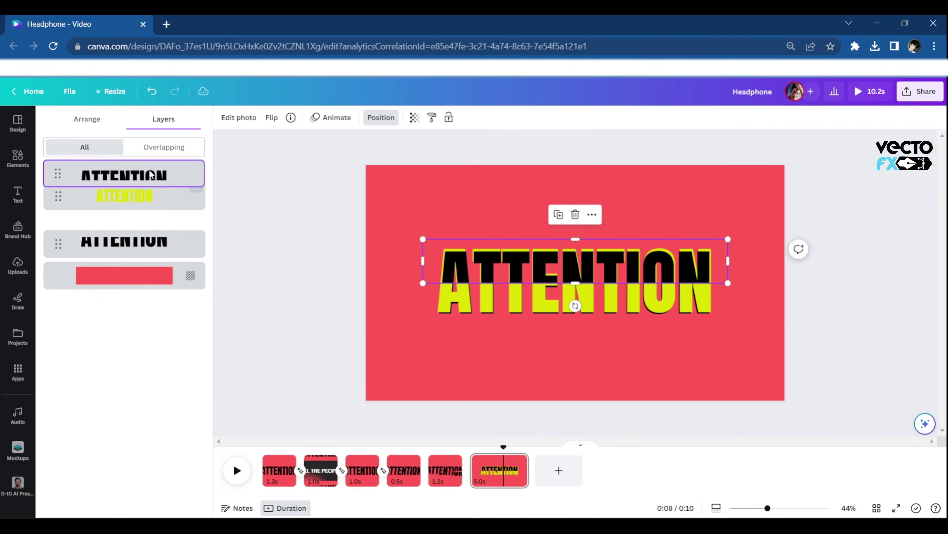
pyautogui.click(765, 320)
# Step: Align the yellow text under the black letters and resize it to size 248
pyautogui.scroll(3, 471, 251)
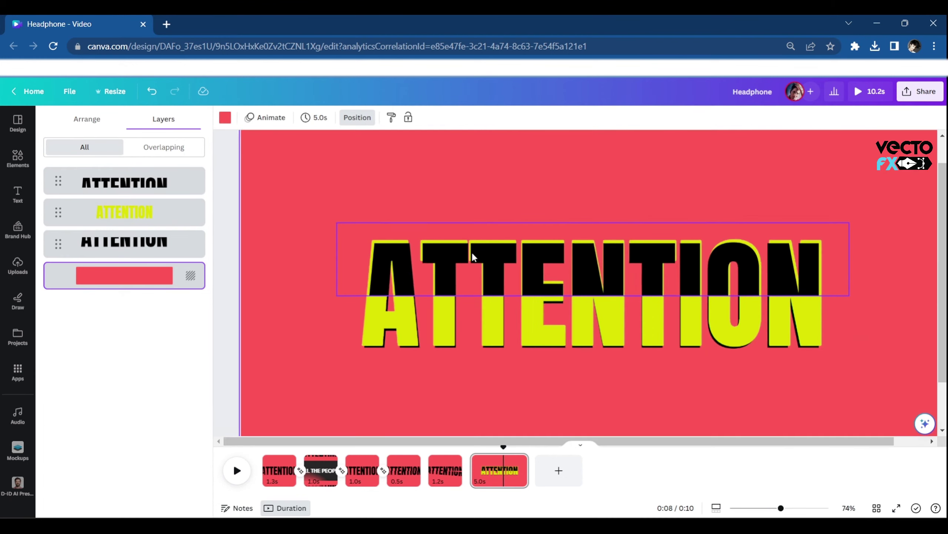
pyautogui.scroll(2, 443, 254)
pyautogui.moveTo(442, 254); pyautogui.dragTo(442, 254)
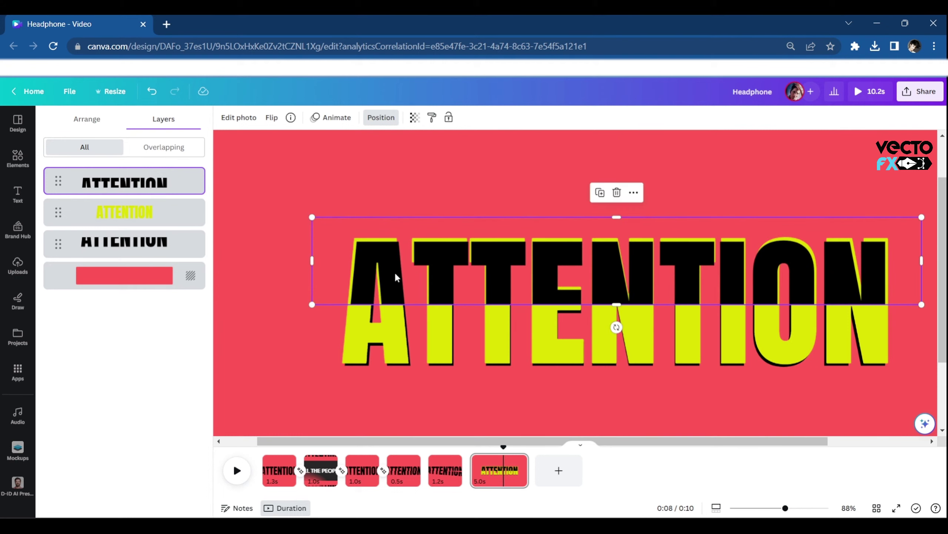
pyautogui.click(125, 212)
pyautogui.scroll(-2, 846, 383)
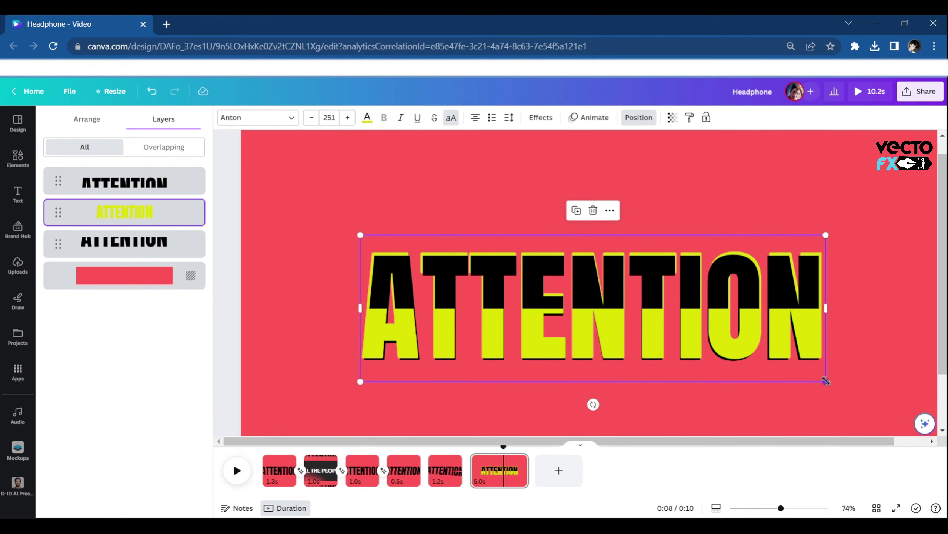
pyautogui.moveTo(825, 381); pyautogui.dragTo(818, 378)
pyautogui.moveTo(781, 335); pyautogui.dragTo(785, 338)
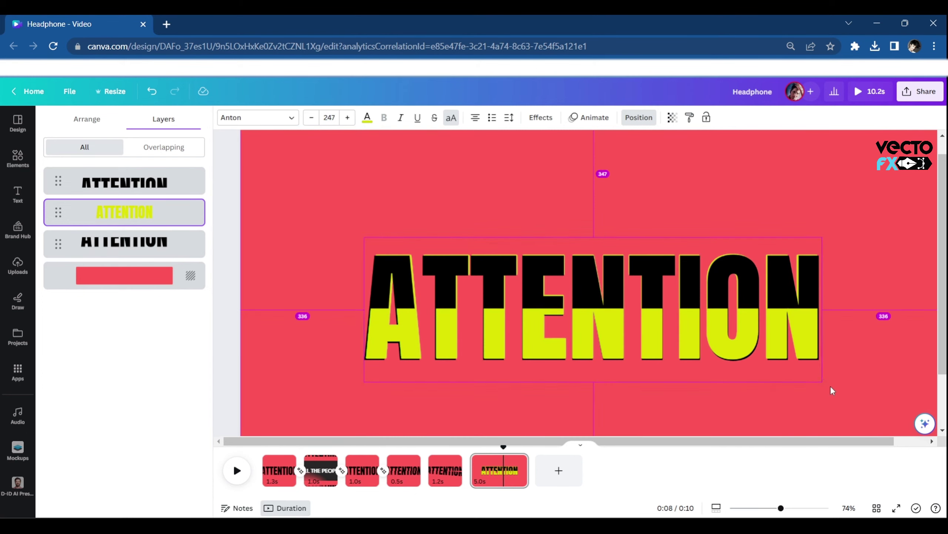
pyautogui.moveTo(822, 382); pyautogui.dragTo(824, 382)
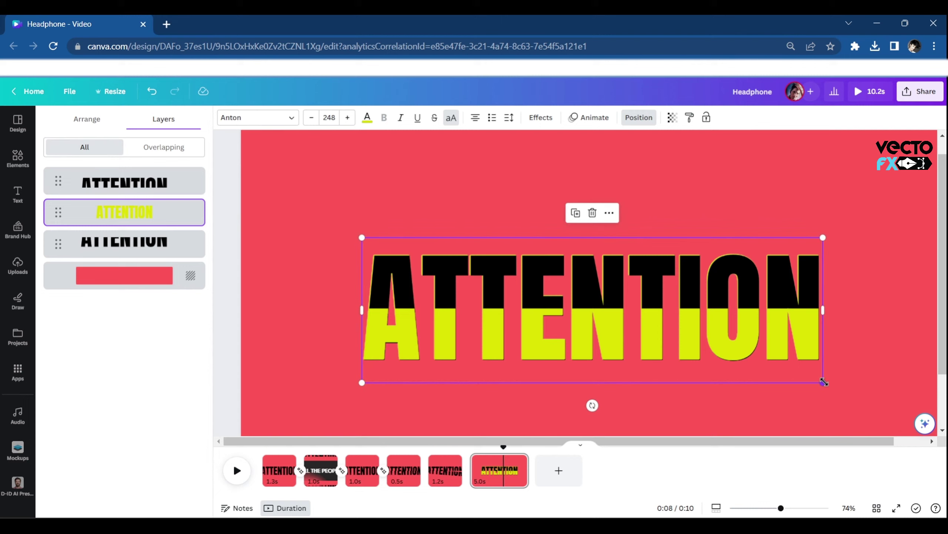
# Step: Raise the two-tone ATTENTION lettering to centre it on the page and deselect
pyautogui.moveTo(601, 361); pyautogui.dragTo(600, 289)
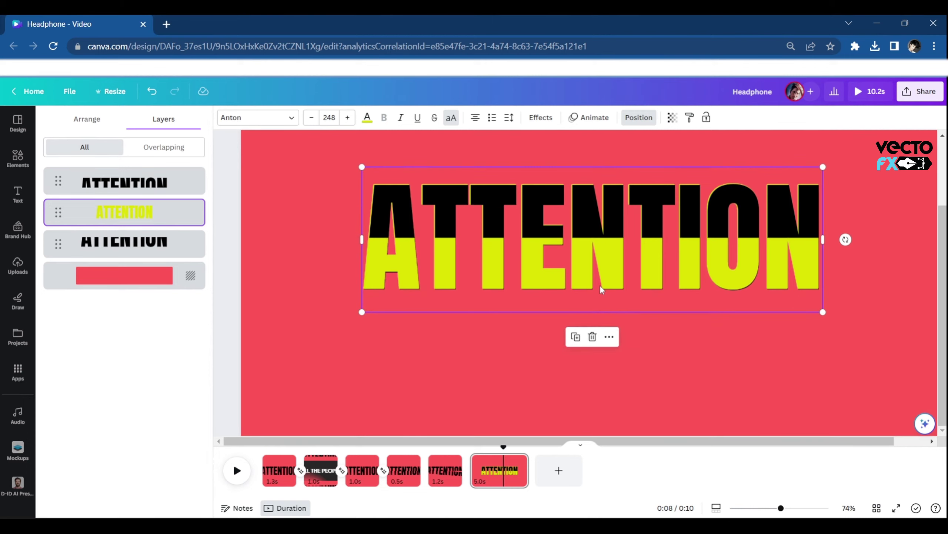
pyautogui.click(664, 334)
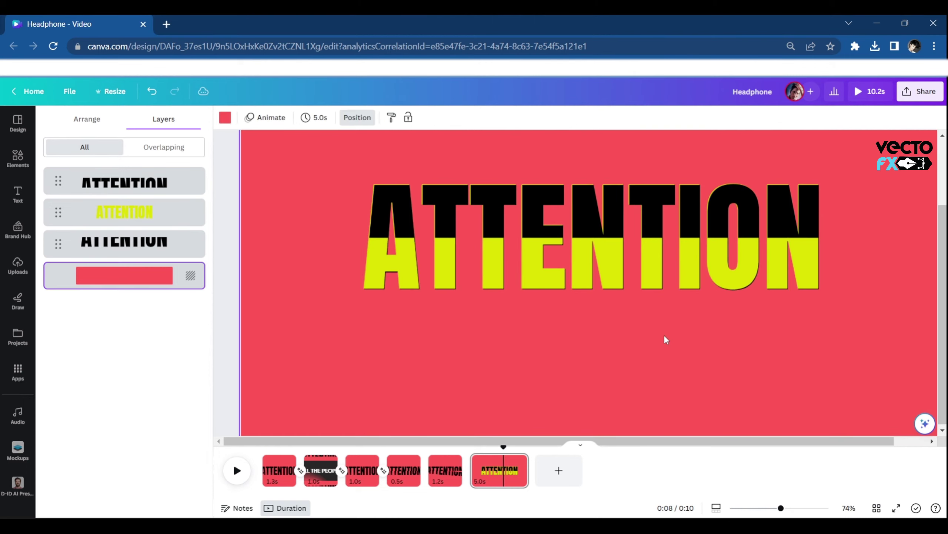
pyautogui.keyDown('ctrl'); pyautogui.scroll(-5, 626, 305); pyautogui.keyUp('ctrl')
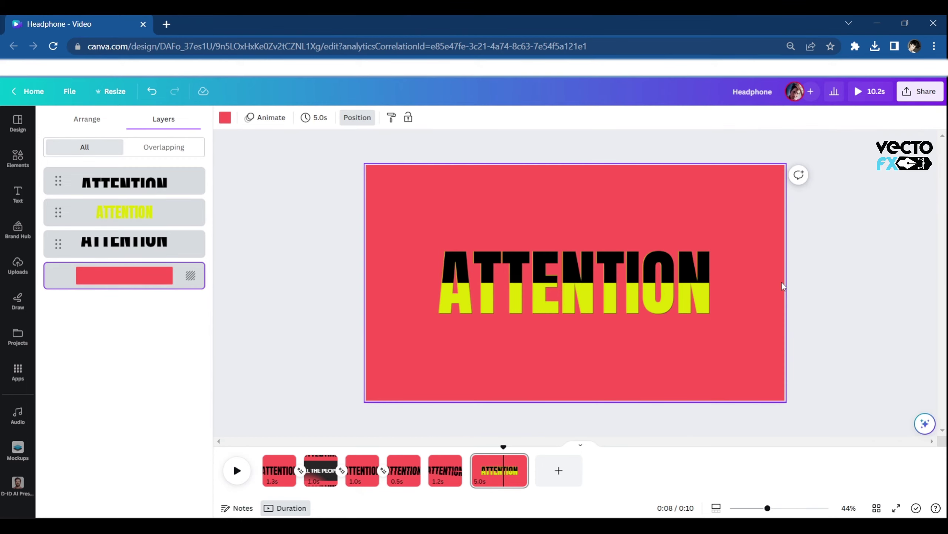
# Step: Give the top black ATTENTION image a Wipe entrance animation
pyautogui.click(633, 257)
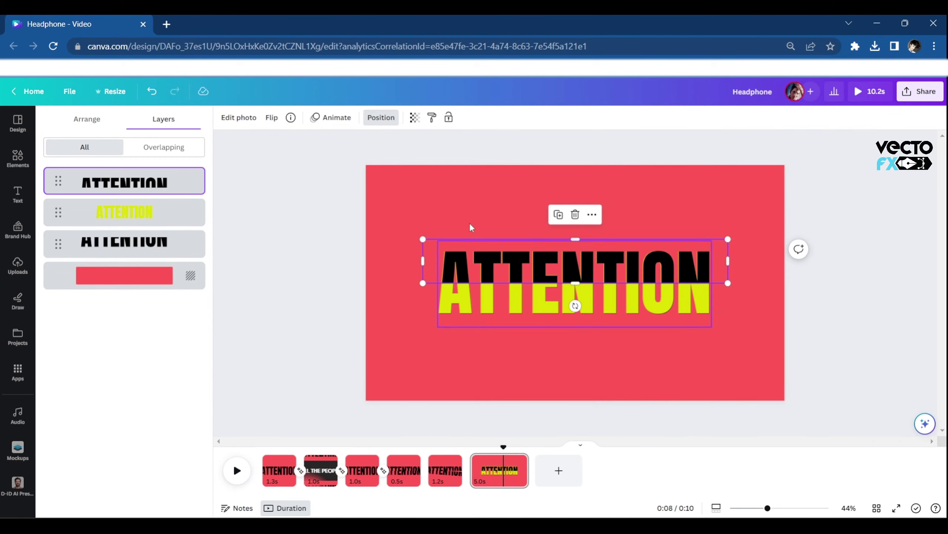
pyautogui.click(333, 118)
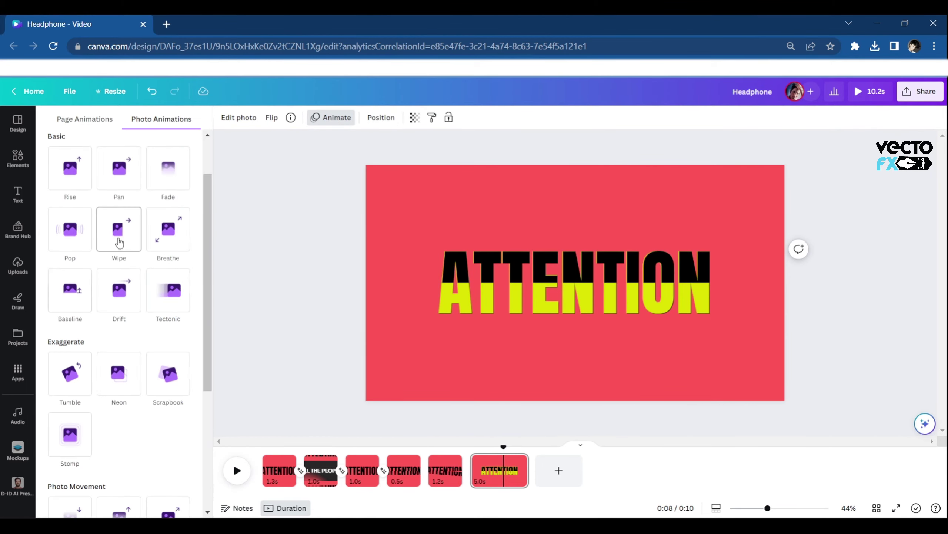
pyautogui.click(120, 235)
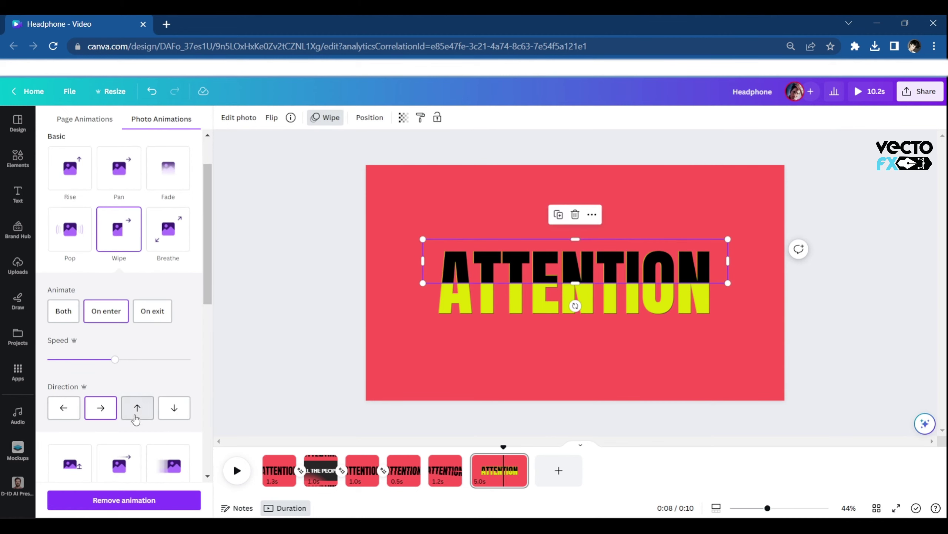
# Step: Give the yellow ATTENTION text a Burst animation, then select the lower black image layer
pyautogui.click(487, 302)
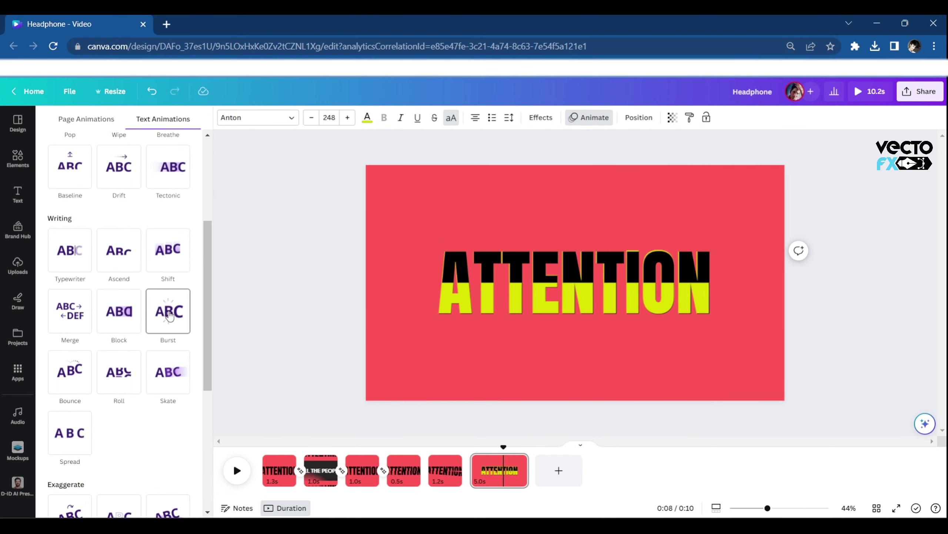
pyautogui.click(169, 315)
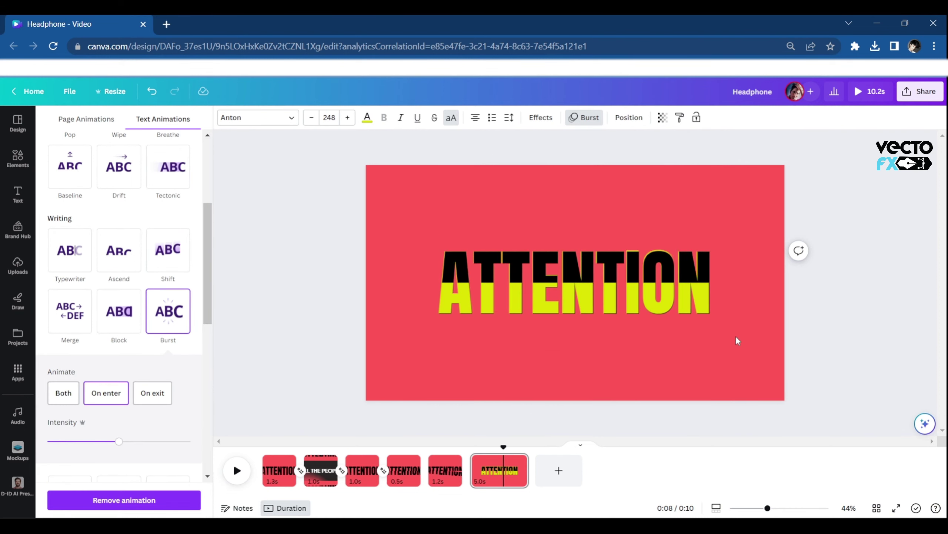
pyautogui.click(706, 305)
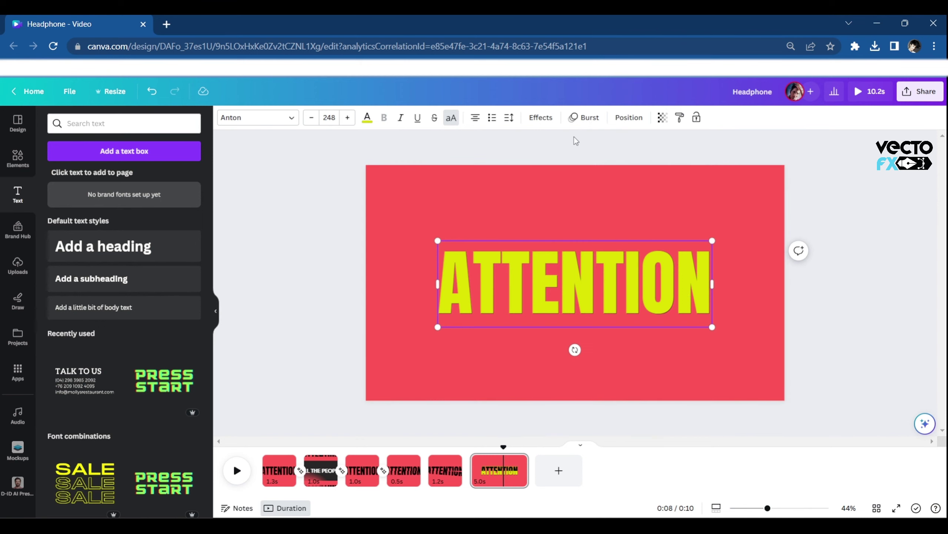
pyautogui.click(628, 118)
pyautogui.click(143, 252)
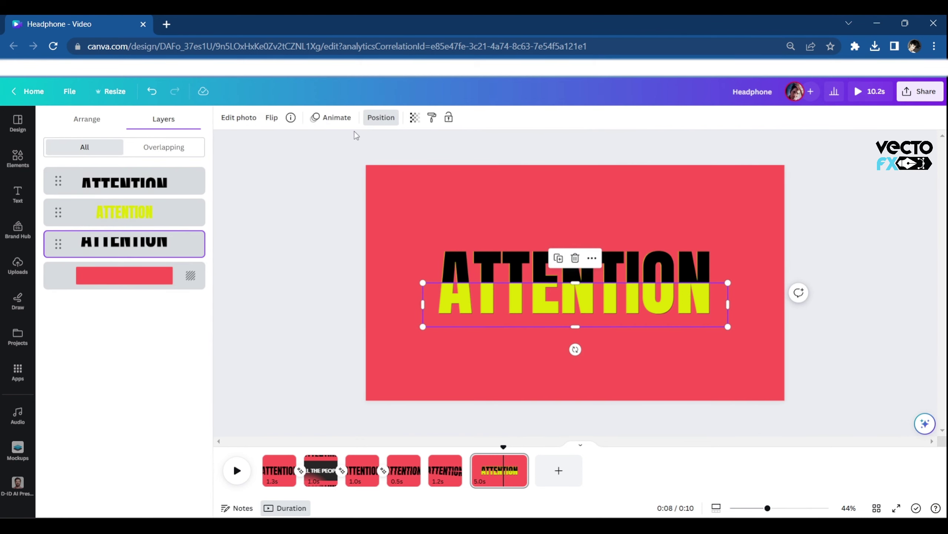
# Step: Give the lower black ATTENTION image a downward Wipe and return playback to 0:06
pyautogui.click(345, 120)
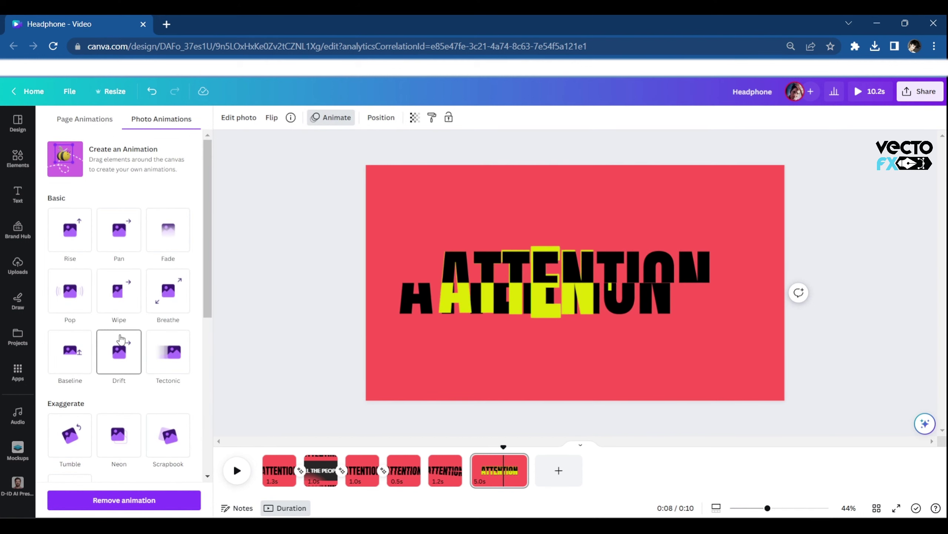
pyautogui.click(112, 295)
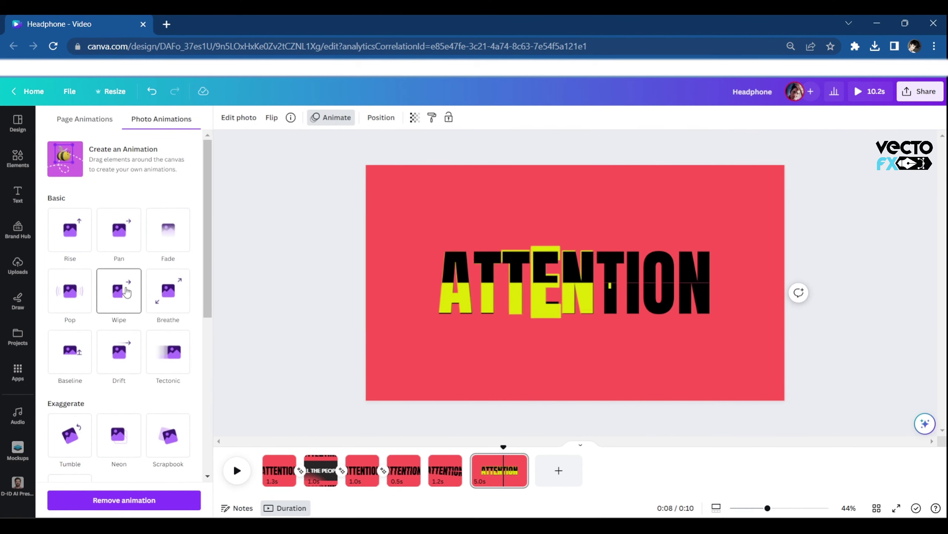
pyautogui.click(119, 290)
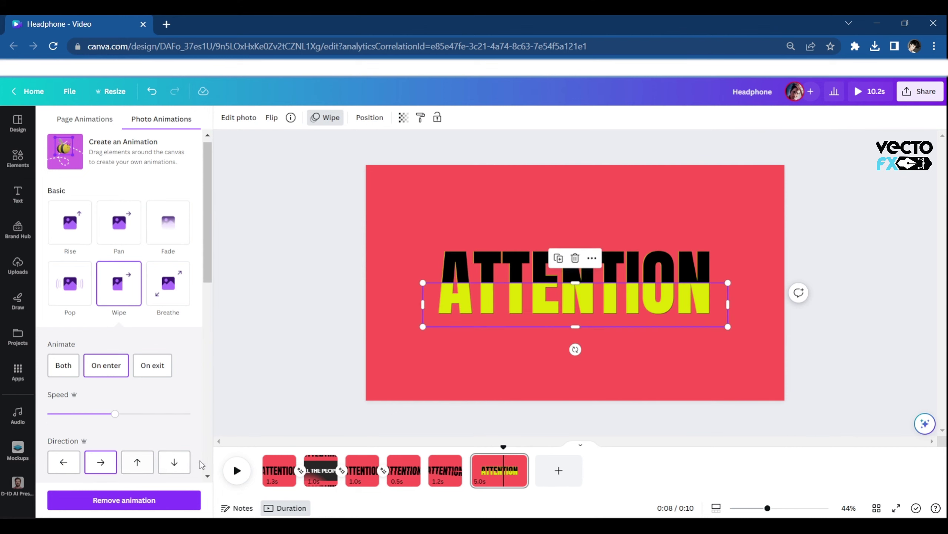
pyautogui.click(180, 463)
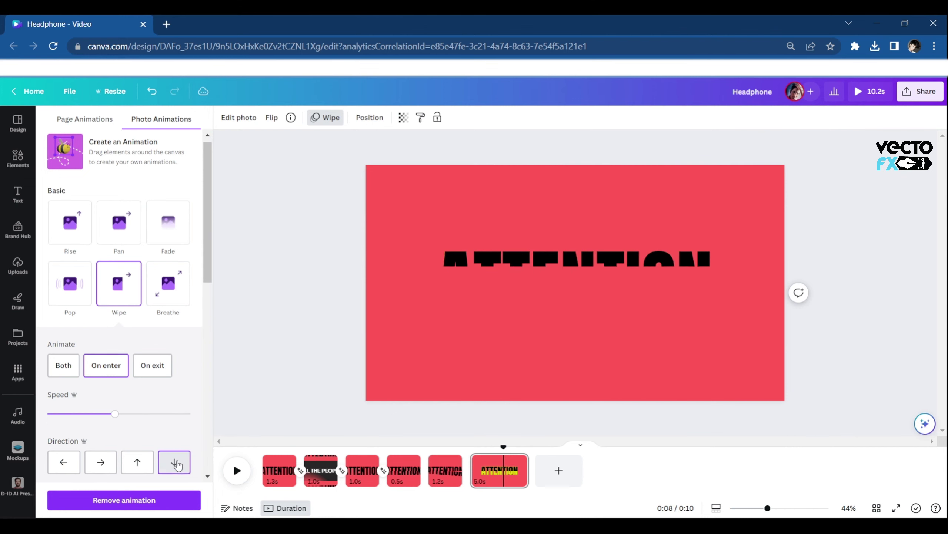
pyautogui.moveTo(504, 447)
pyautogui.mouseDown()
pyautogui.moveTo(463, 452)
pyautogui.moveTo(486, 460)
pyautogui.mouseUp()
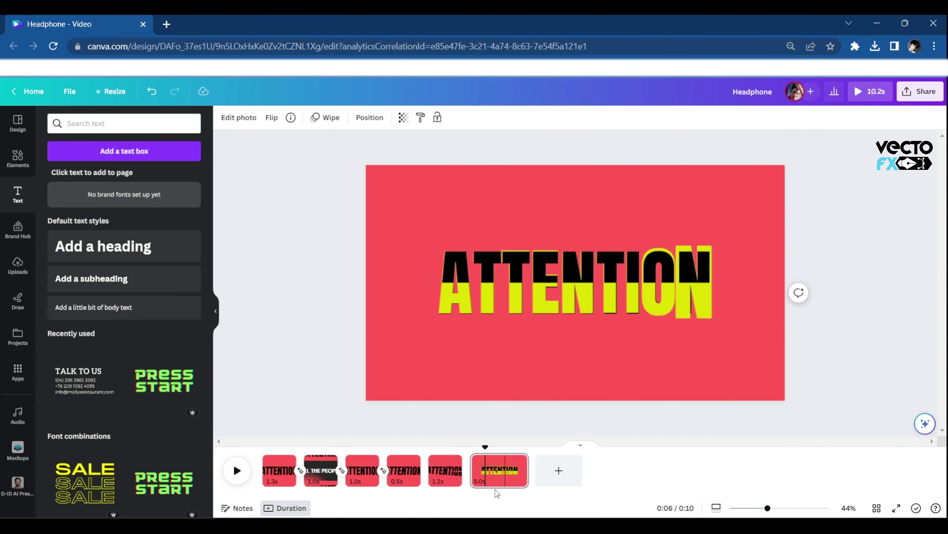
# Step: Duplicate page 5 and delete the tilted ATTENTION image from the copy
pyautogui.click(444, 480)
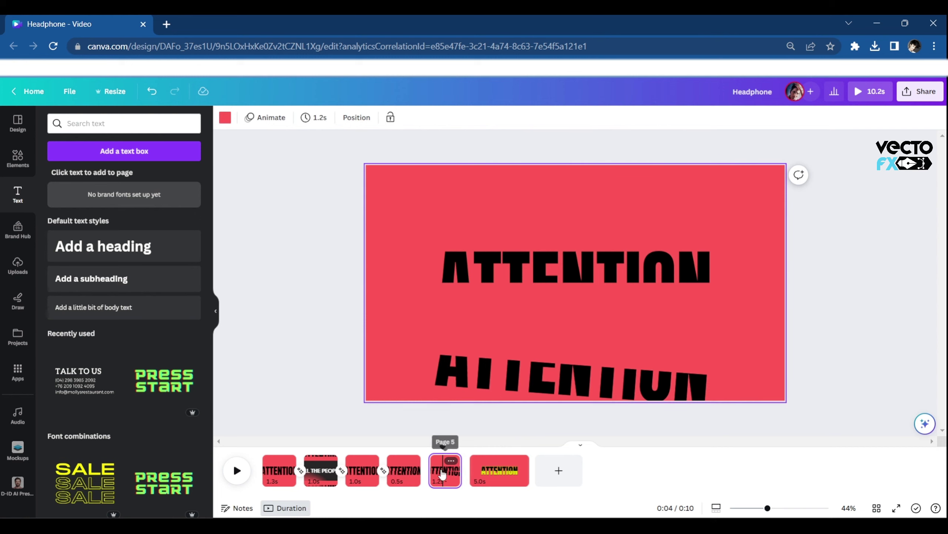
pyautogui.rightClick(443, 474)
pyautogui.click(485, 321)
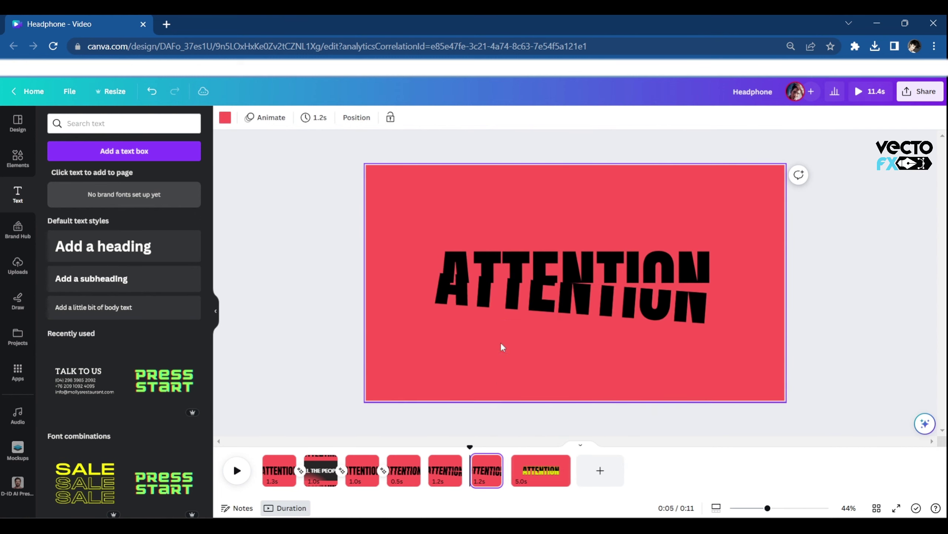
pyautogui.click(525, 307)
pyautogui.press('Delete')
# Step: Crop the copy's upright ATTENTION image down to a thin strip
pyautogui.click(544, 281)
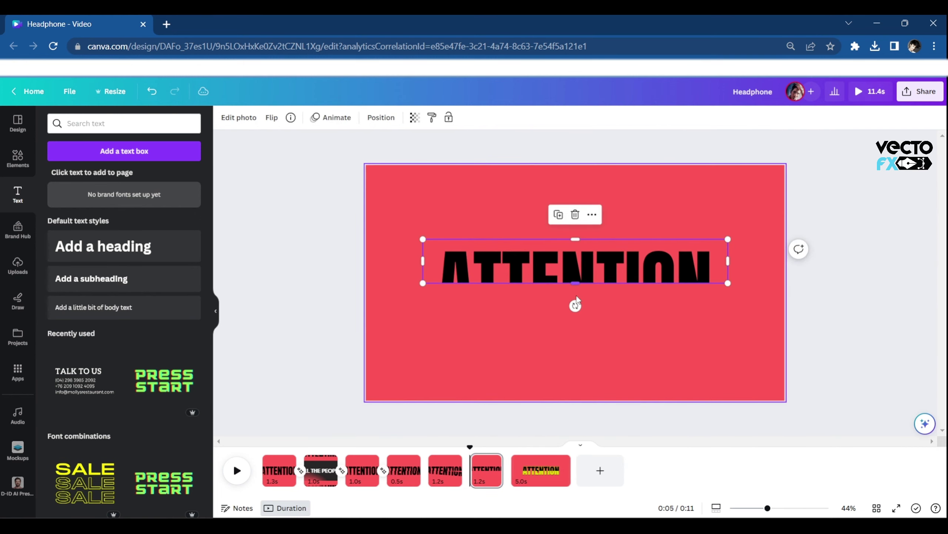
pyautogui.moveTo(577, 283); pyautogui.dragTo(577, 250)
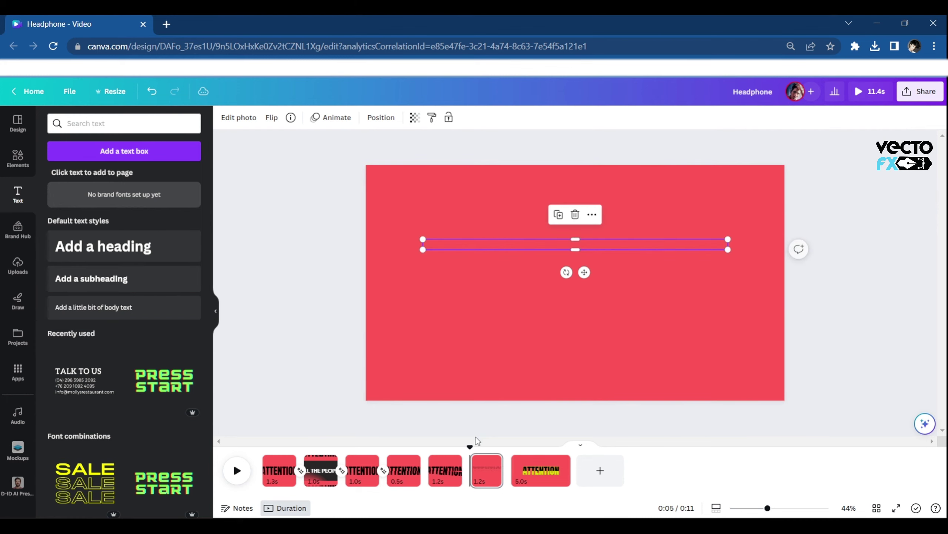
pyautogui.moveTo(468, 447); pyautogui.dragTo(459, 456)
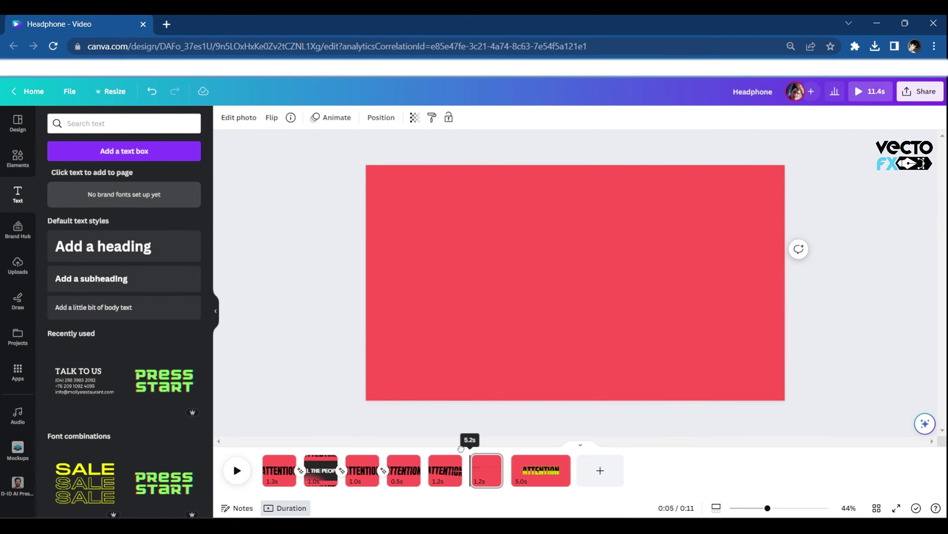
pyautogui.click(466, 470)
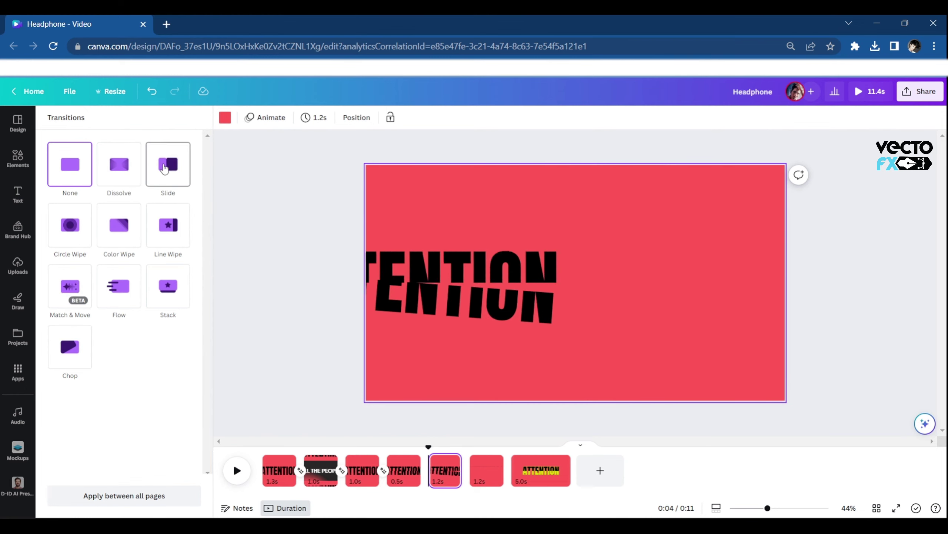
# Step: Add an upward Line Wipe between pages 5 and 6, then play the 10.9 s video full-screen
pyautogui.click(167, 232)
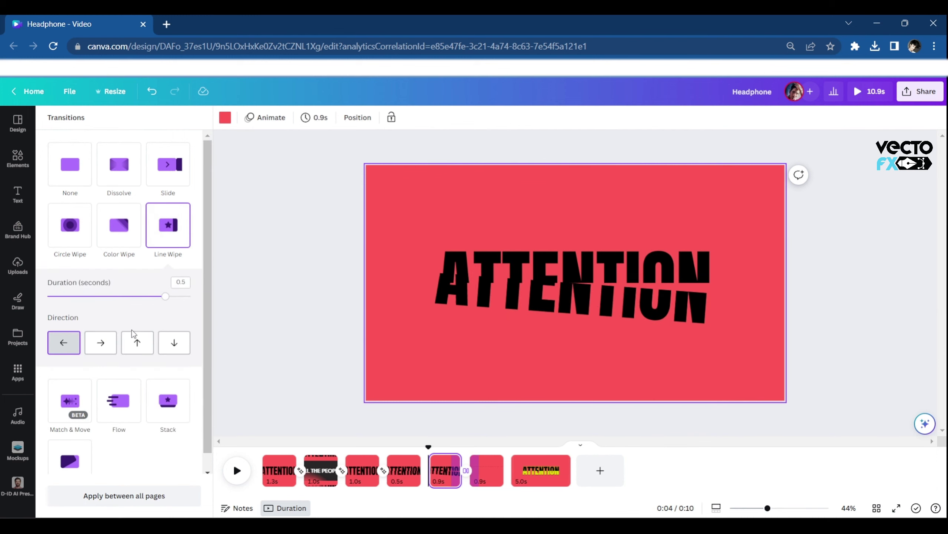
pyautogui.click(132, 351)
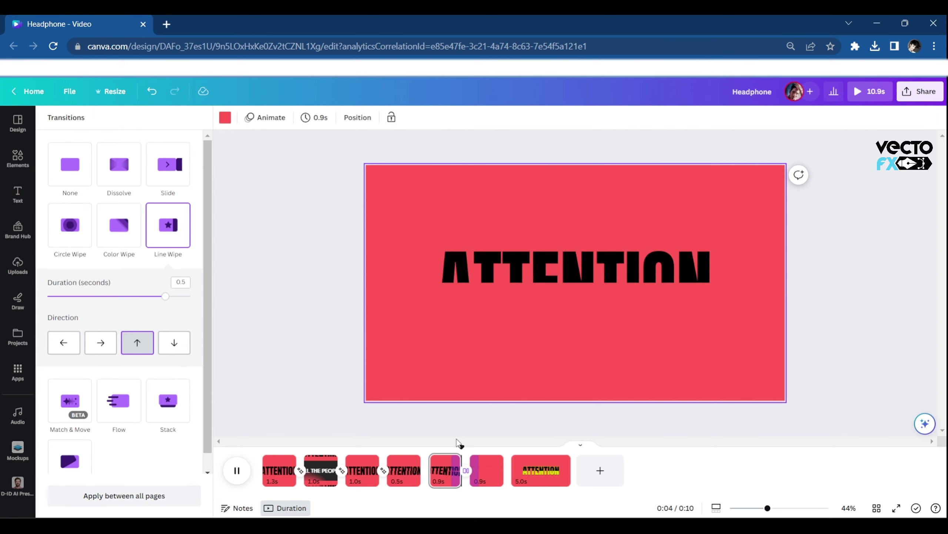
pyautogui.press('space')
pyautogui.click(874, 95)
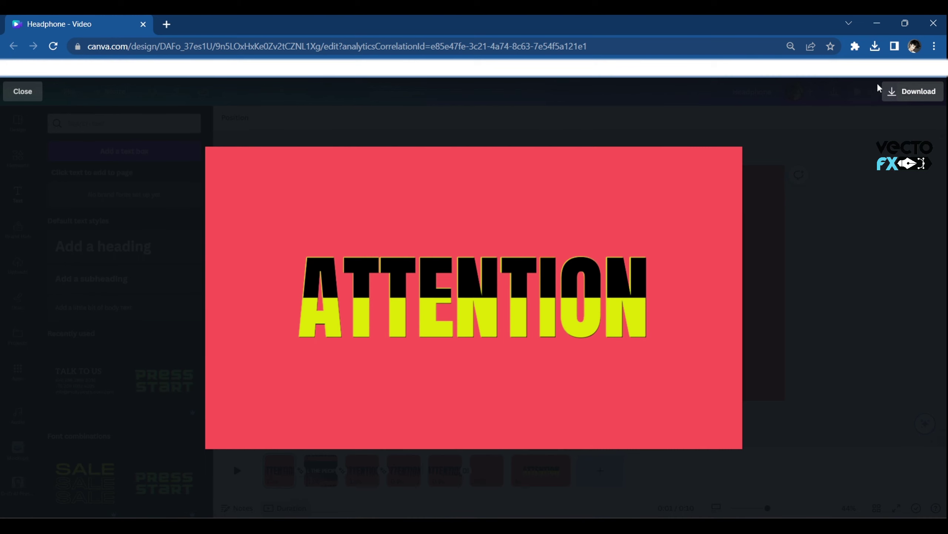
# Step: Exit the full-screen preview and replay the video full-screen from the first page
pyautogui.press('Escape')
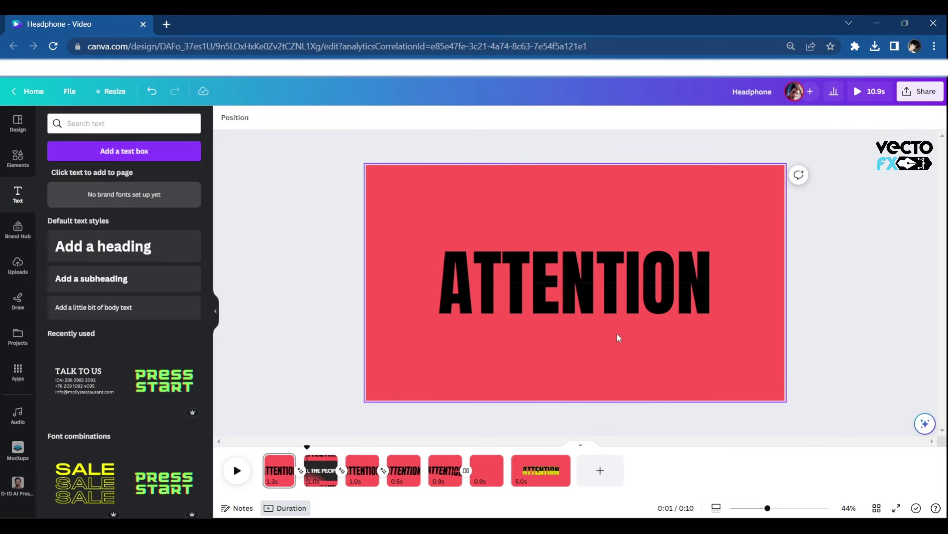
pyautogui.hotkey('ctrl', 'alt', 'p')
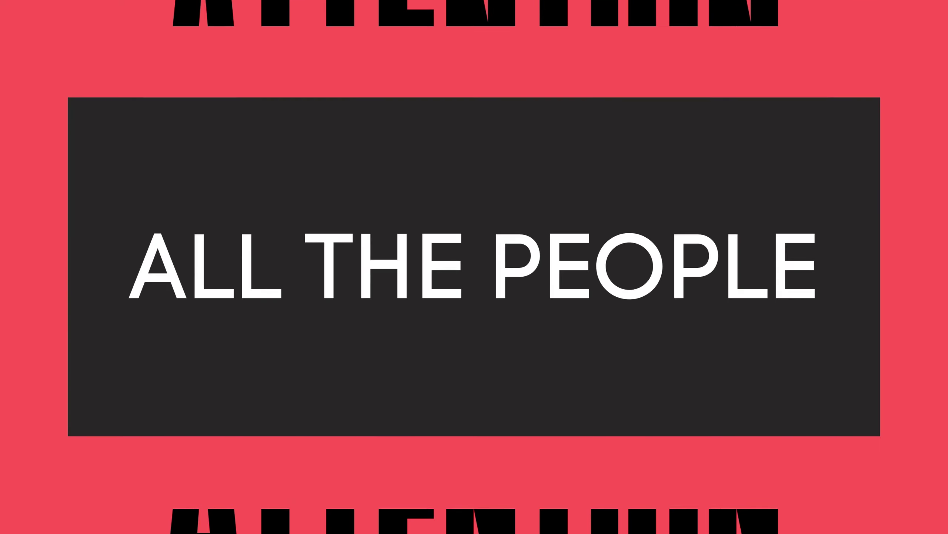